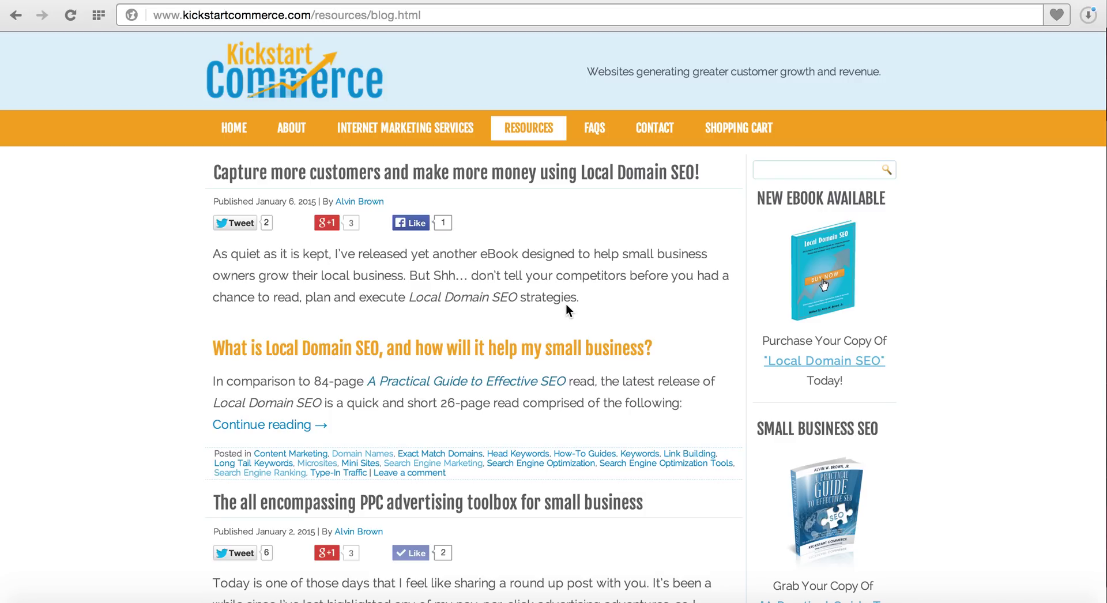
# Load ccbtutorials.com in Safari by accepting the address-bar autocomplete for 'cc'.
pyautogui.press('F4')
pyautogui.click(157, 60)
pyautogui.press('super+l')
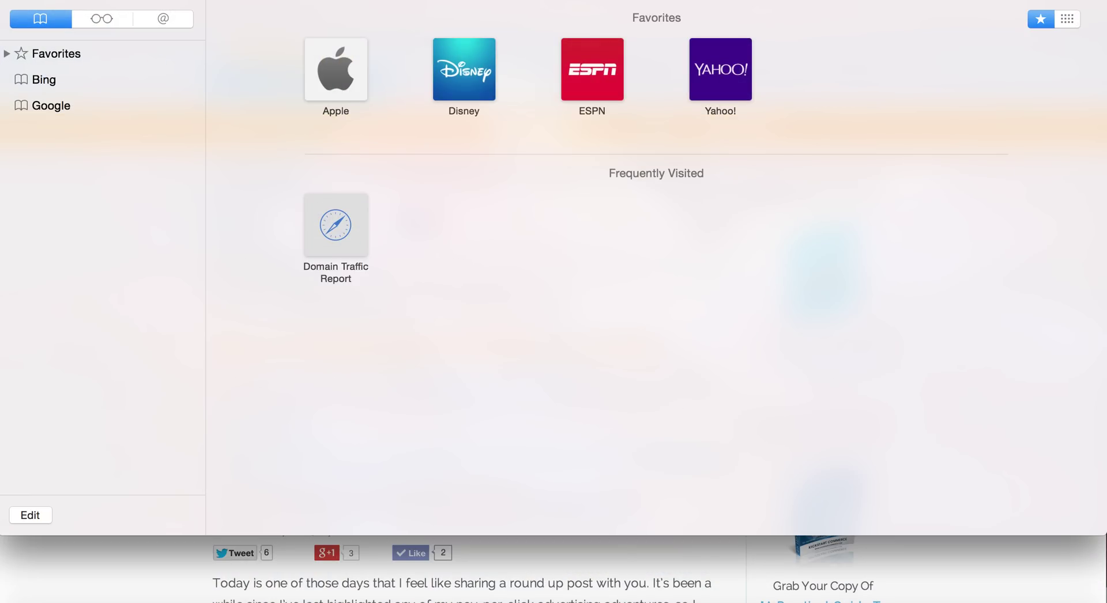
pyautogui.write('cc')
pyautogui.press('BackSpace')
pyautogui.press('BackSpace')
pyautogui.press('Escape')
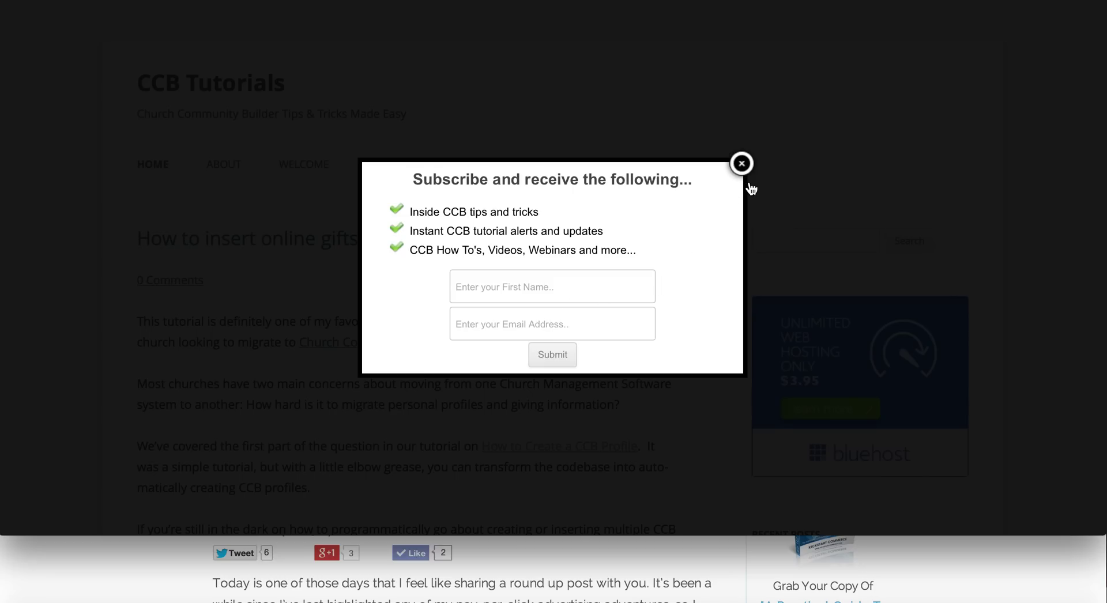
# Close the subscribe popup and clear the last hour of Safari history and website data.
pyautogui.click(742, 164)
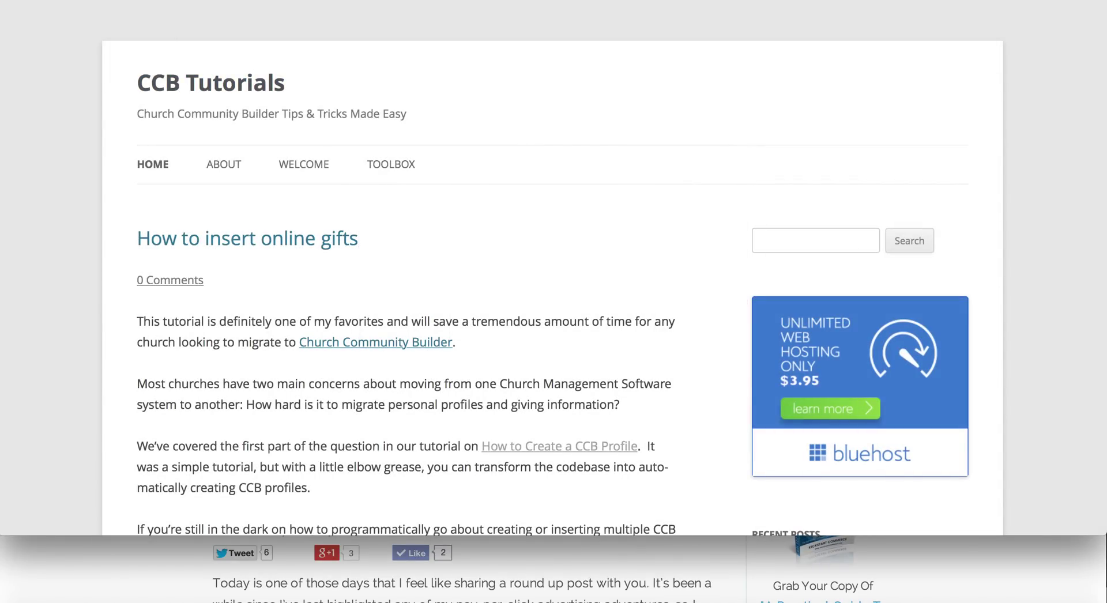
pyautogui.click(228, 0)
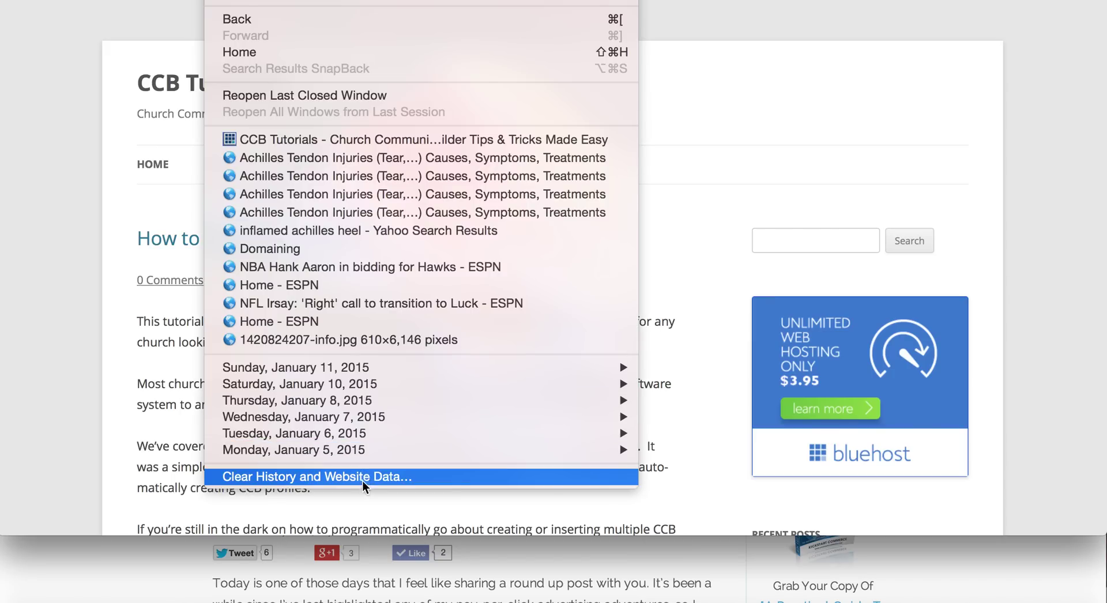
pyautogui.click(358, 477)
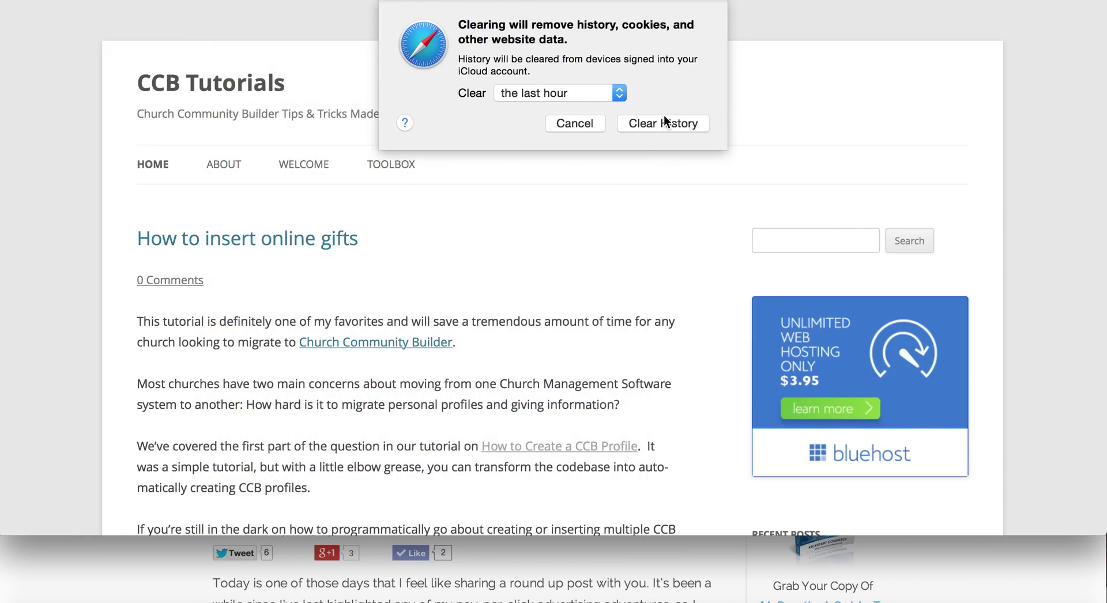
pyautogui.click(664, 122)
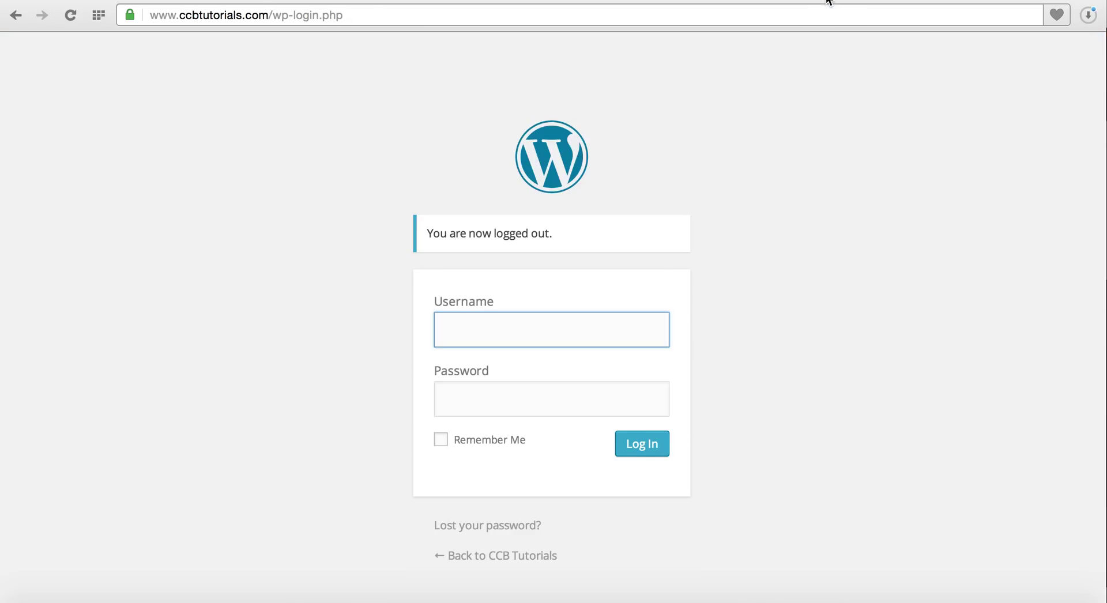
# Sign in on the wp-login page with the administrator's username and password.
pyautogui.press('Tab')
pyautogui.write('**********')
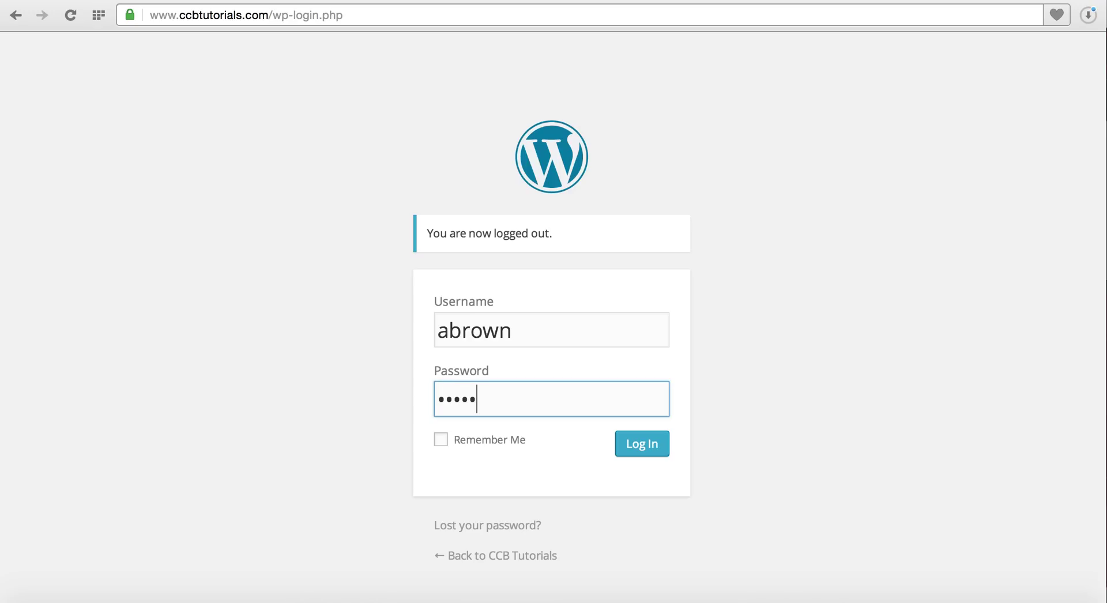
pyautogui.write('*')
pyautogui.press('Return')
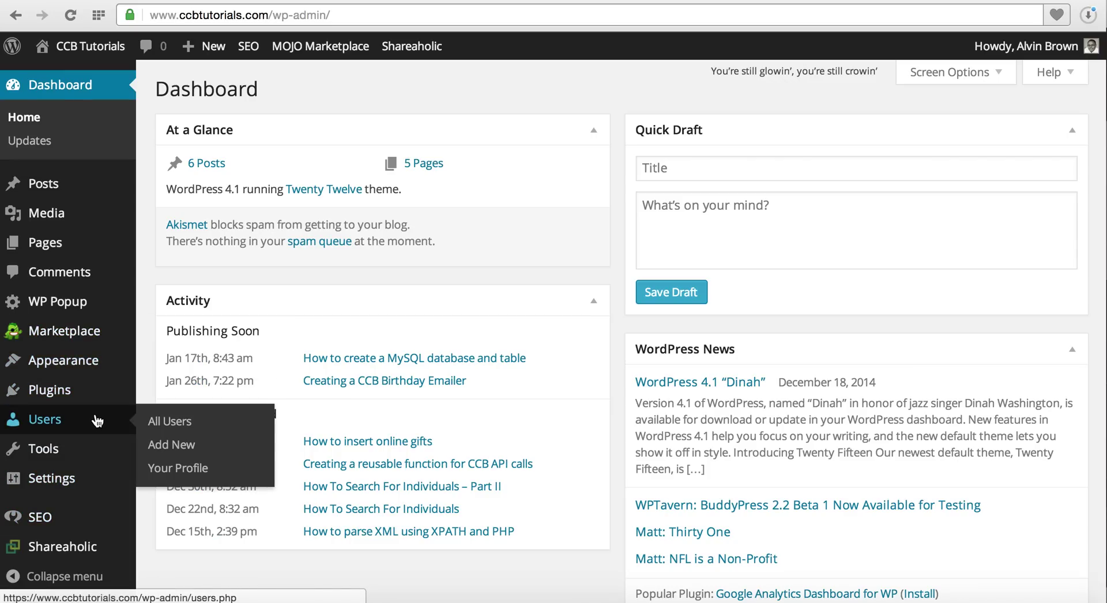
# Search Add Plugins for 'wp popup', then return to the Installed Plugins list.
pyautogui.click(97, 392)
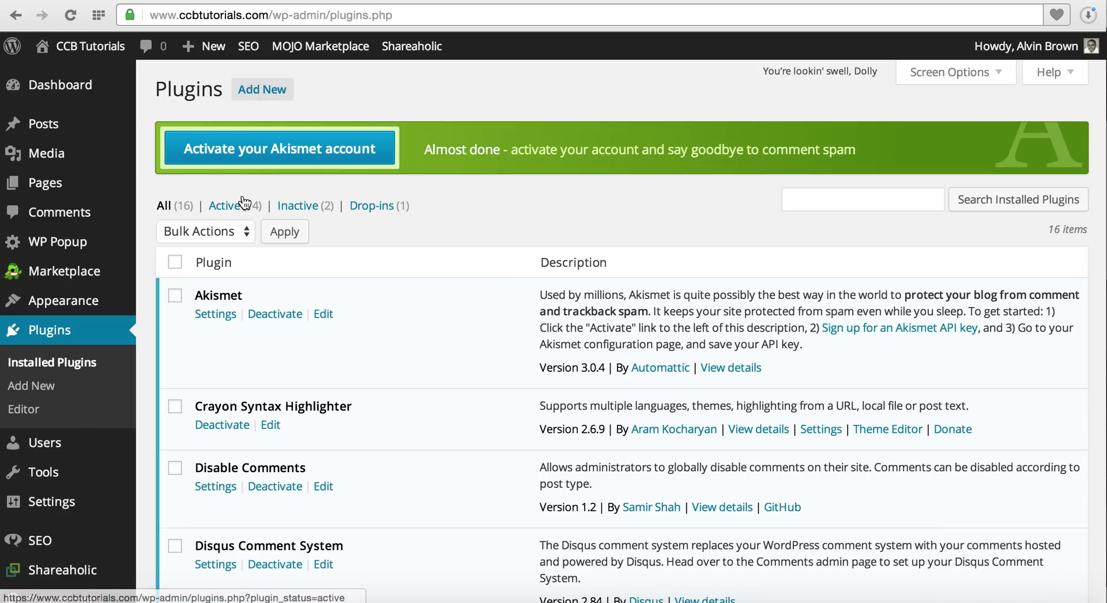
pyautogui.click(273, 94)
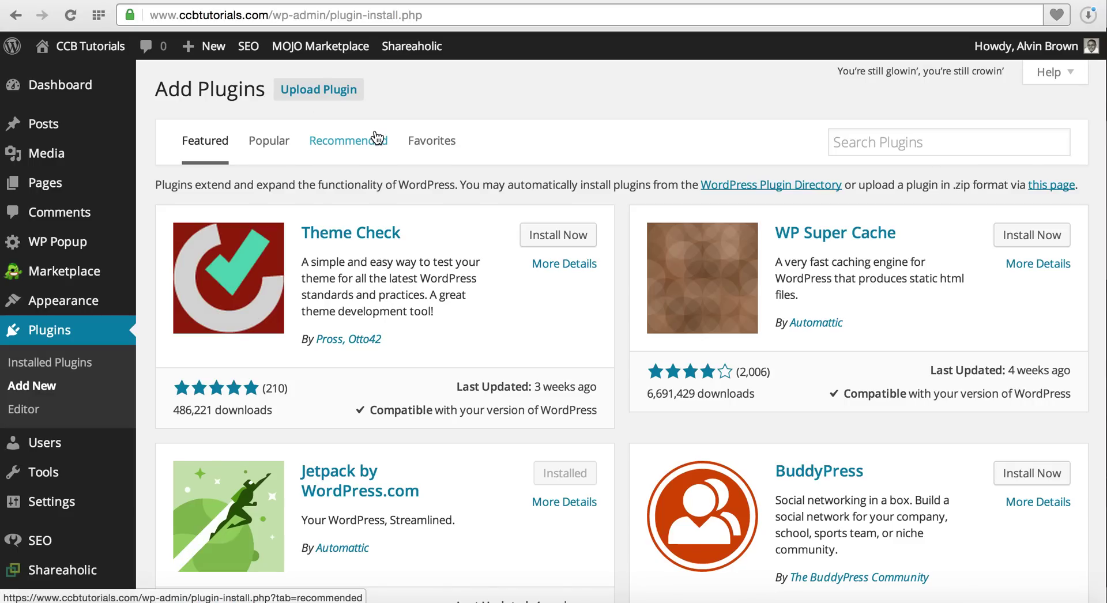
pyautogui.click(860, 139)
pyautogui.write('wp popup')
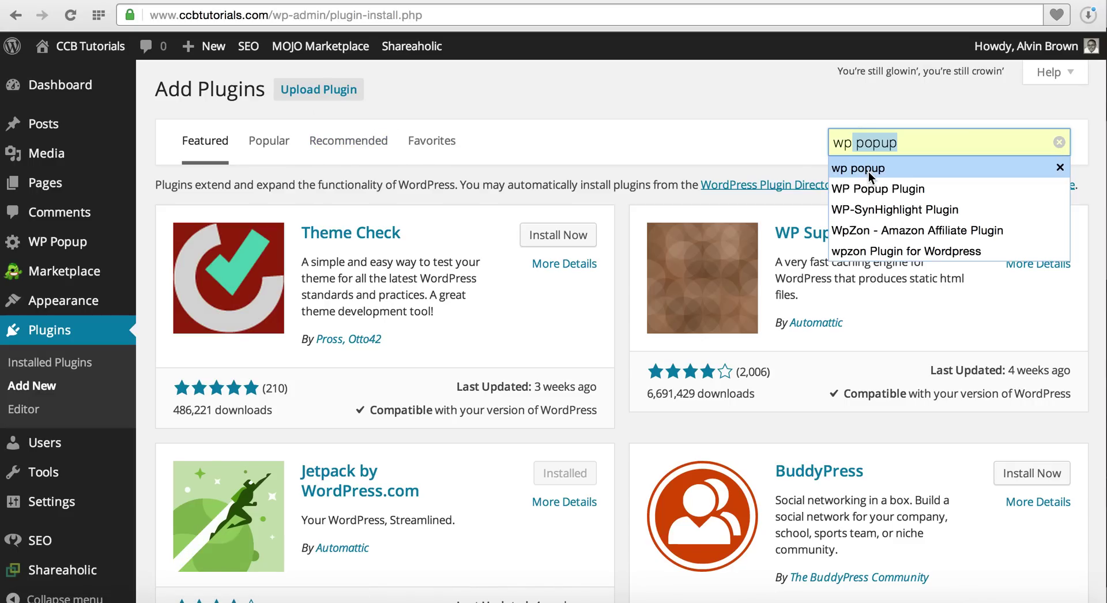
pyautogui.click(868, 169)
pyautogui.press('Return')
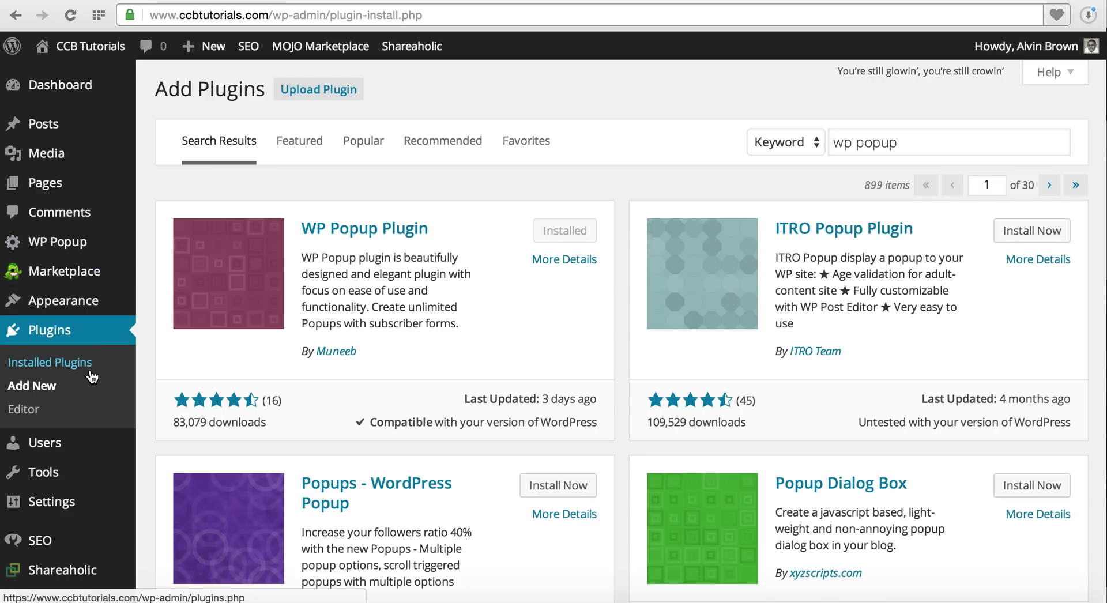
pyautogui.click(64, 331)
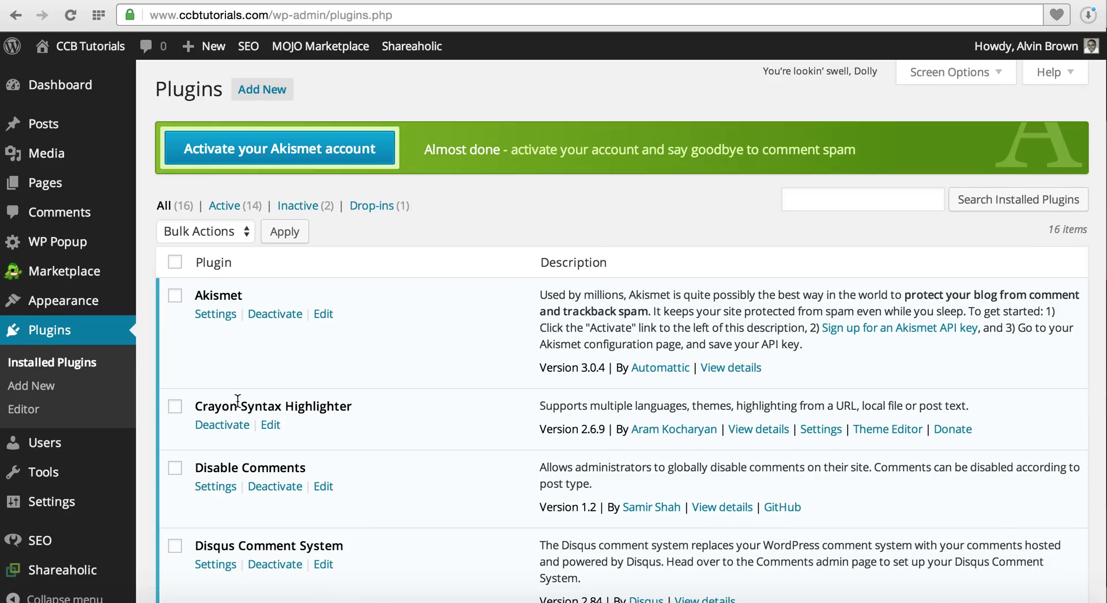
# Scroll the plugins list to confirm WP Popup Plugin 0.5.15 is active.
pyautogui.scroll(-4, 237, 400)
pyautogui.scroll(-8, 237, 404)
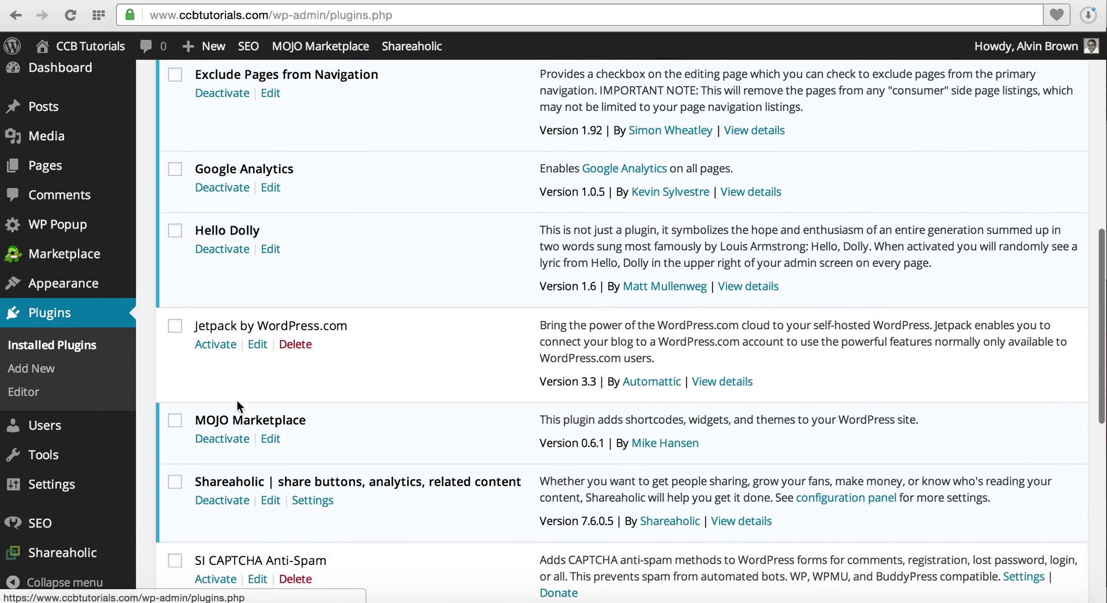
pyautogui.scroll(-7, 237, 402)
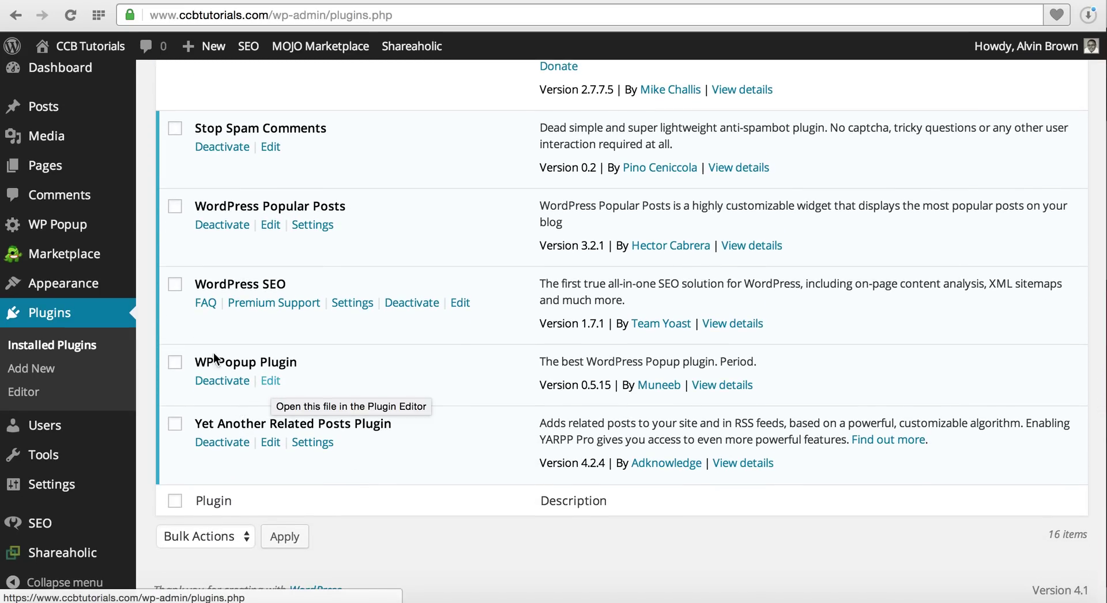
pyautogui.moveTo(85, 495)
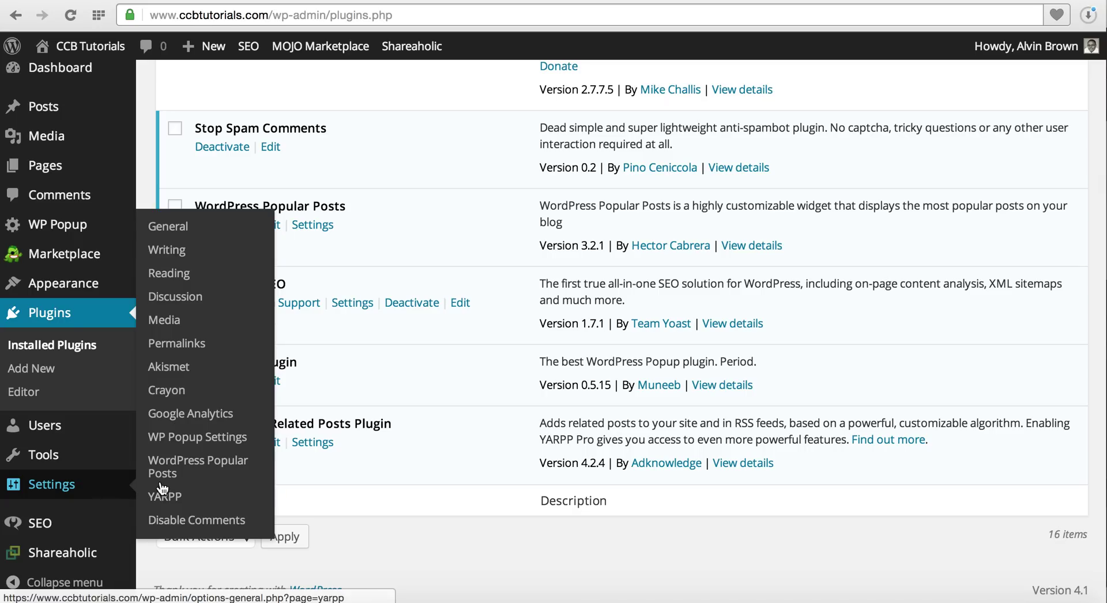
# Open WP Popup Settings, then expand, review and collapse its General section.
pyautogui.click(177, 441)
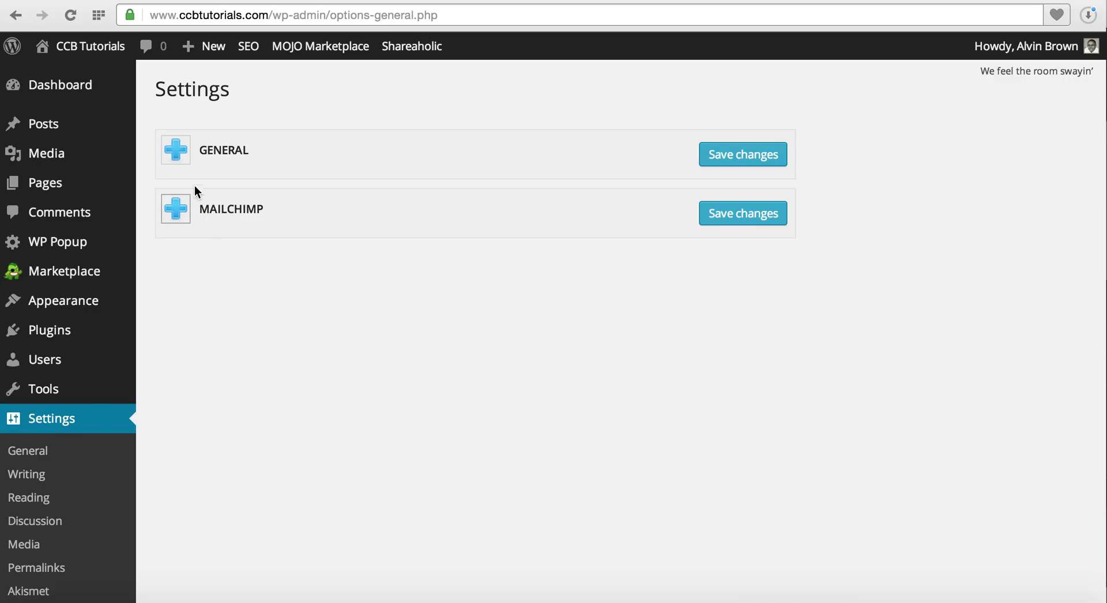
pyautogui.click(183, 155)
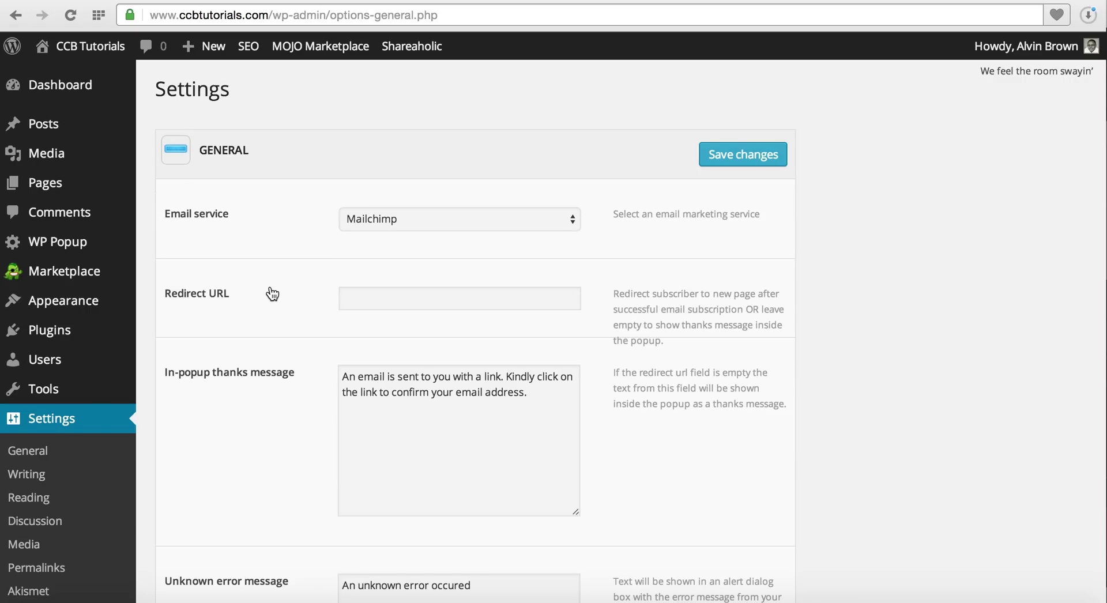
pyautogui.scroll(-1, 270, 276)
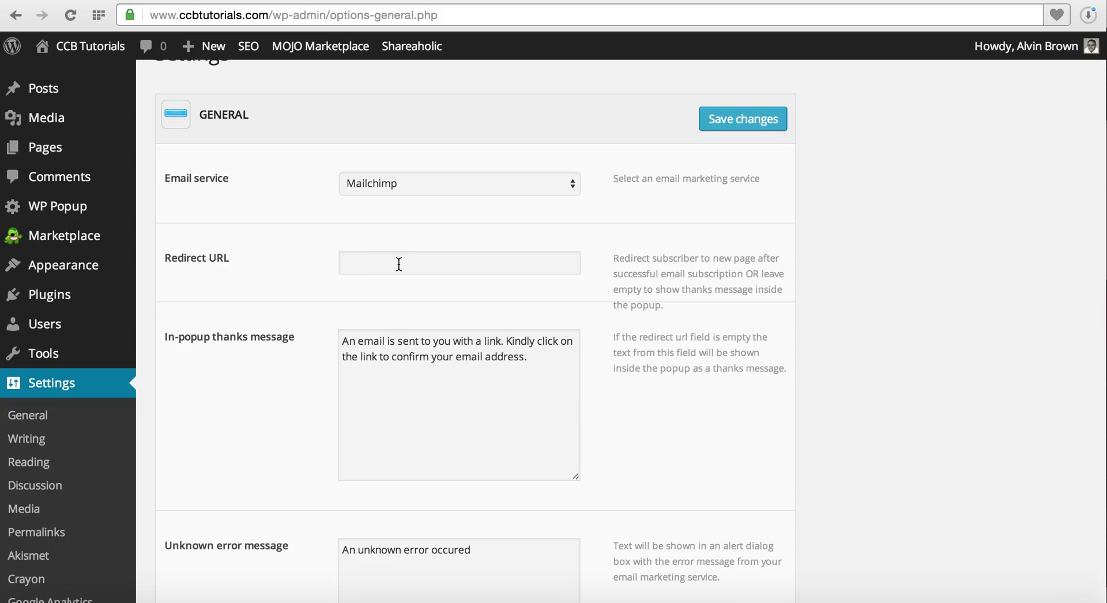
pyautogui.scroll(-3, 399, 264)
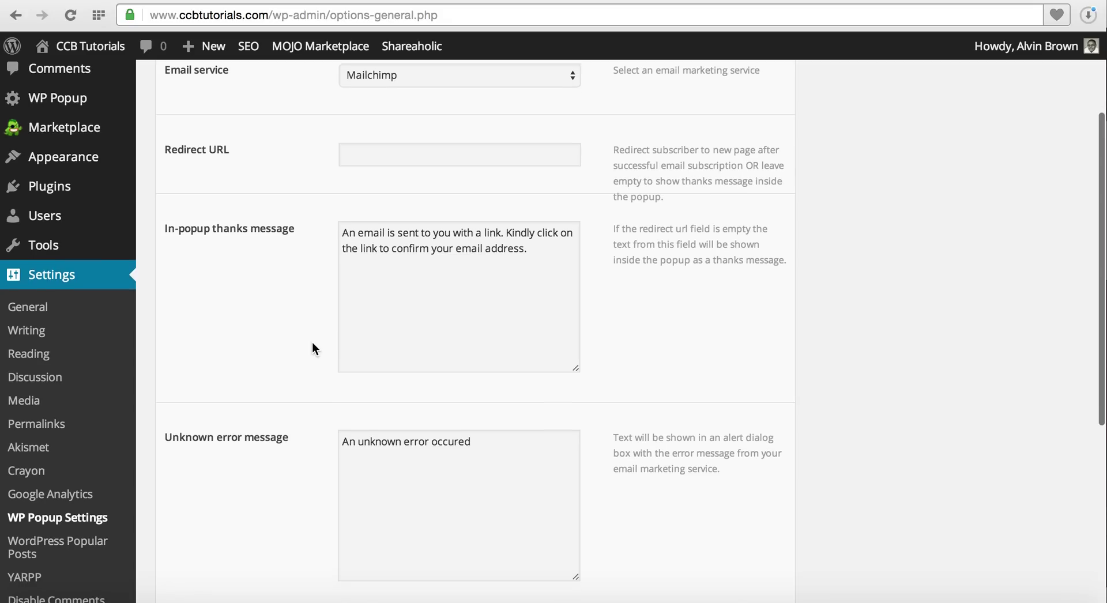
pyautogui.scroll(-3, 313, 343)
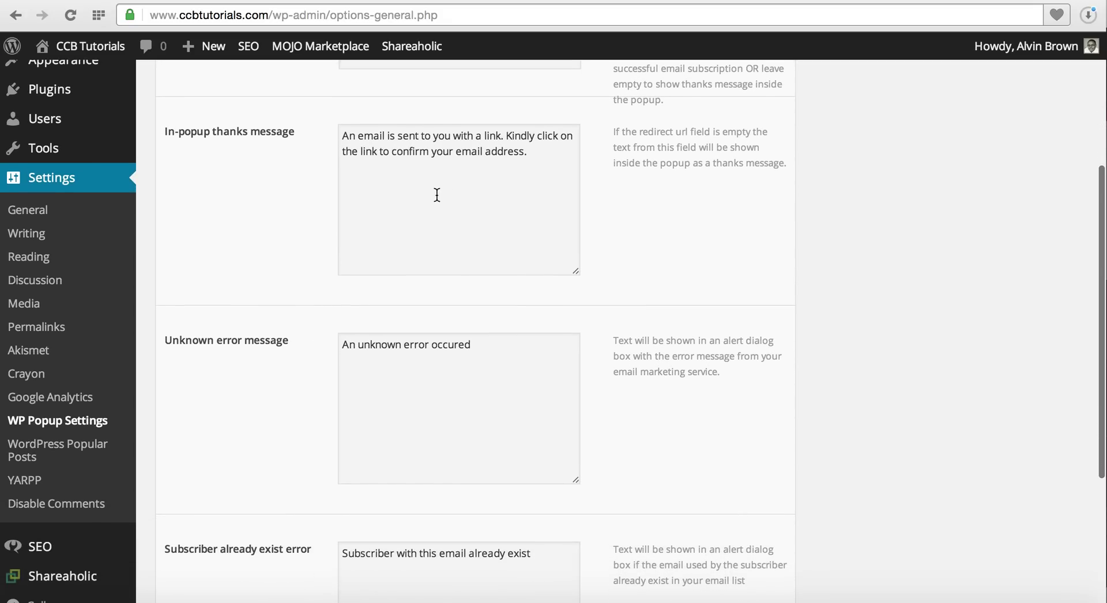
pyautogui.scroll(-3, 304, 411)
pyautogui.scroll(-3, 304, 408)
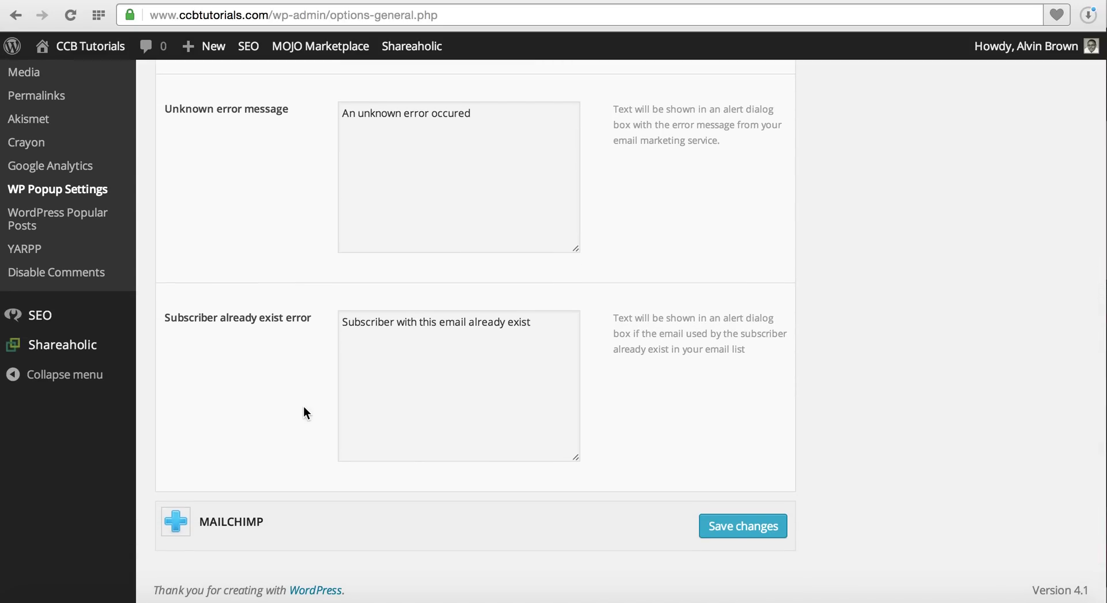
pyautogui.scroll(15, 303, 406)
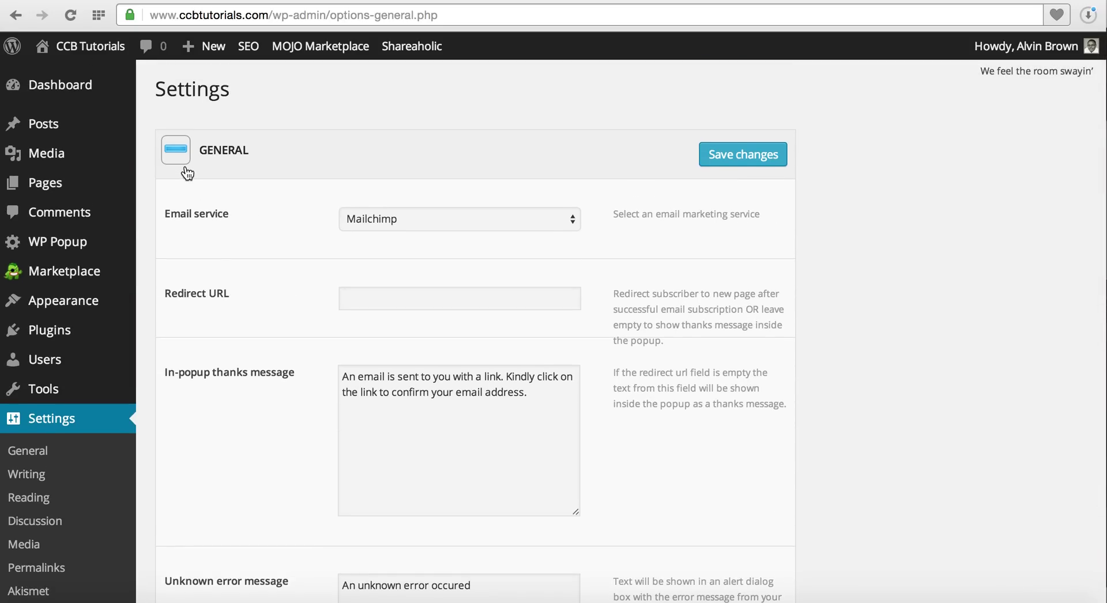
pyautogui.click(182, 157)
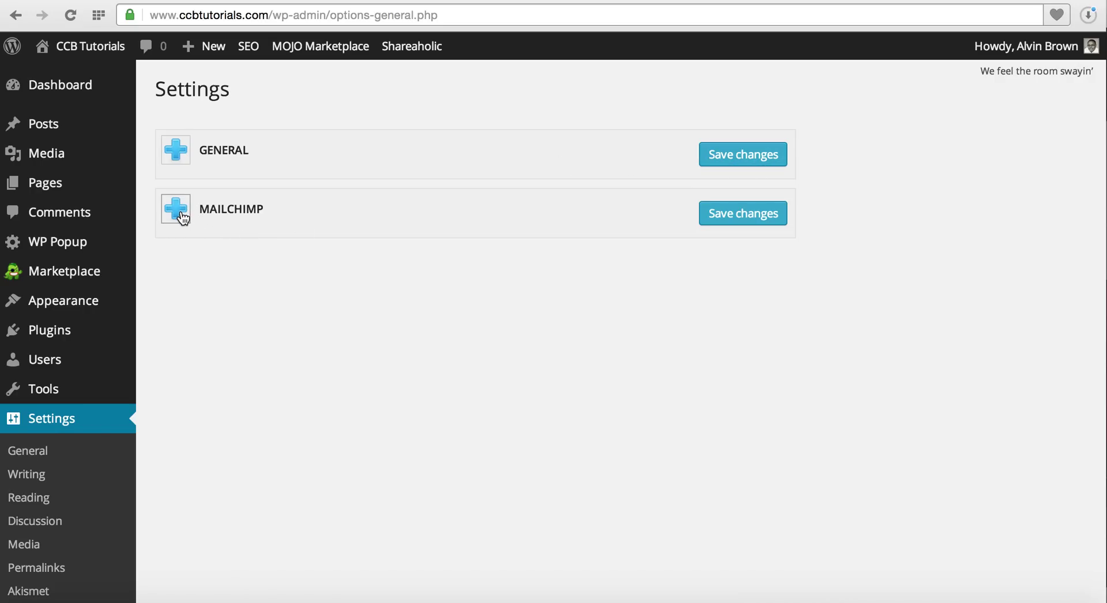
# Expand MAILCHIMP to check the API Key and List ID, then switch to mailchimp.com.
pyautogui.click(182, 214)
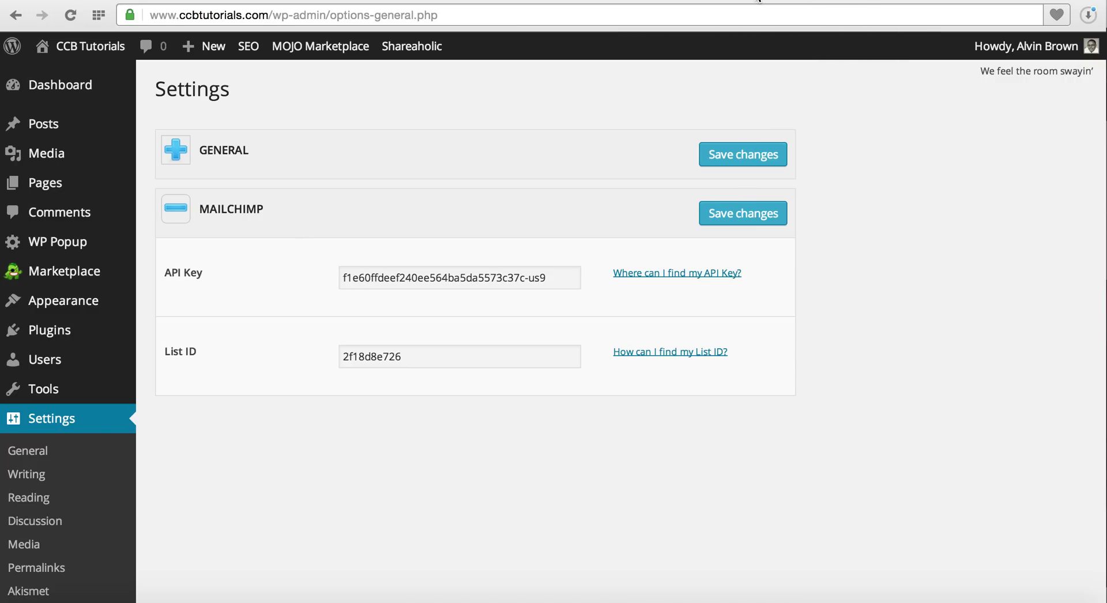
pyautogui.click(759, 1)
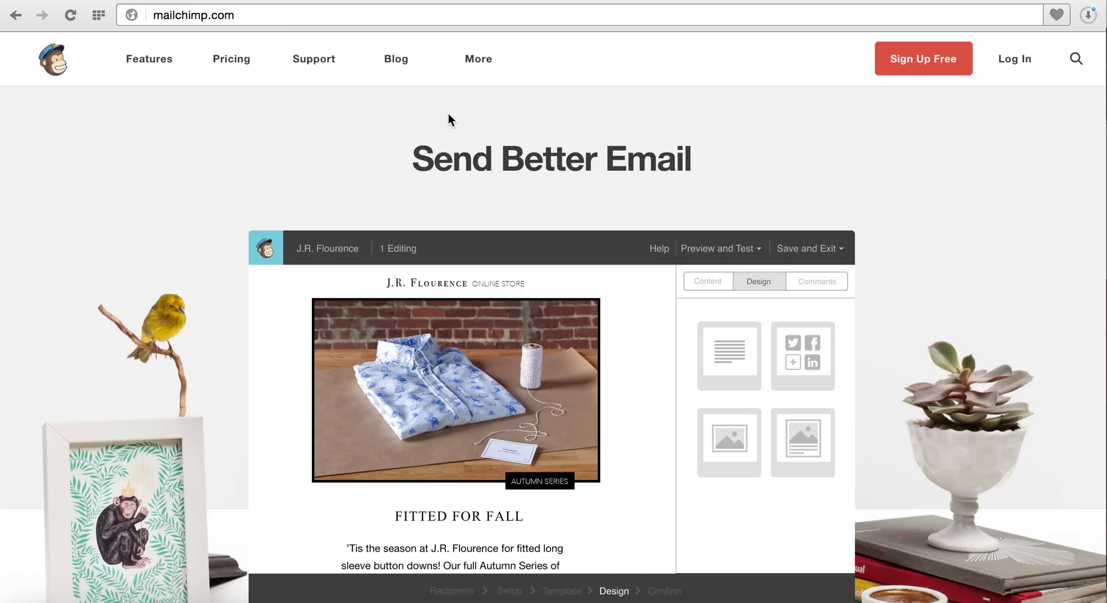
# Browse MailChimp pricing, opening the Entrepreneur plan and then the Growing business plan.
pyautogui.click(231, 59)
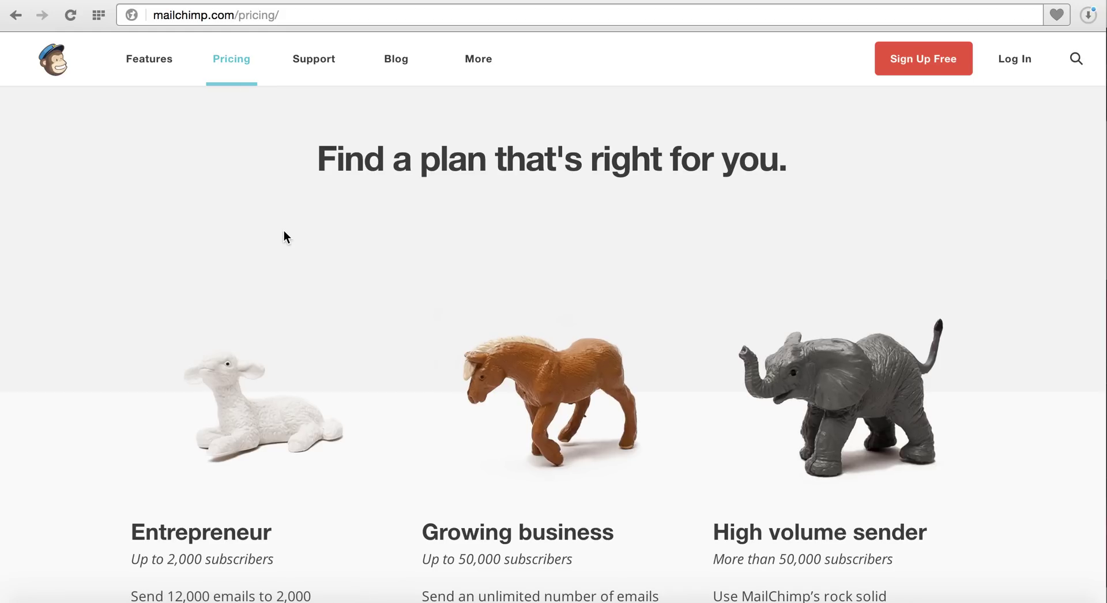
pyautogui.scroll(-5, 284, 233)
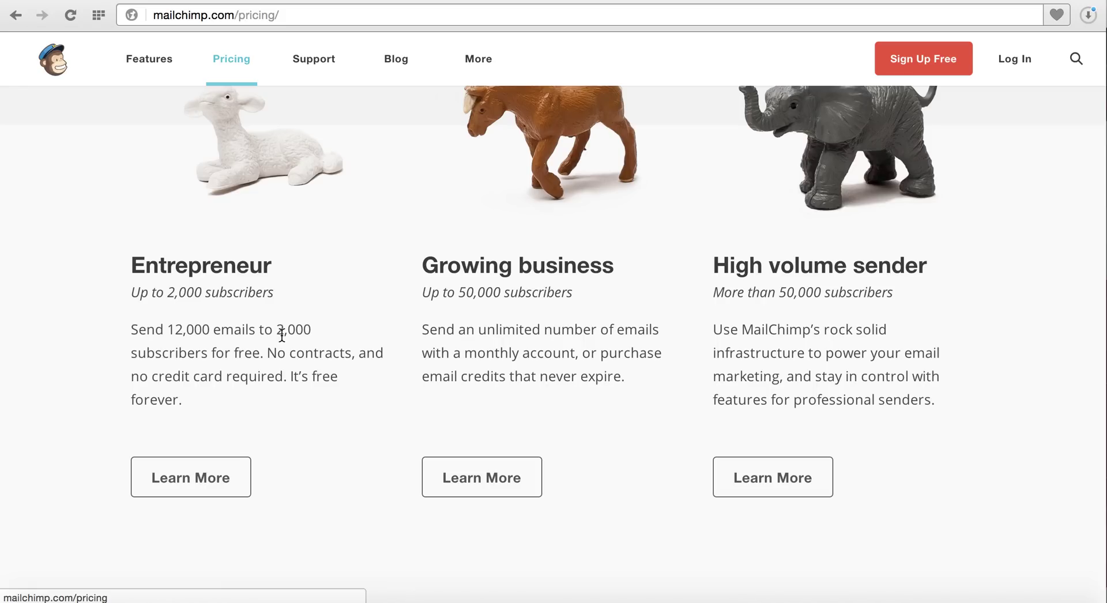
pyautogui.click(237, 482)
pyautogui.scroll(-8, 453, 488)
pyautogui.scroll(-3, 452, 486)
pyautogui.scroll(-8, 452, 485)
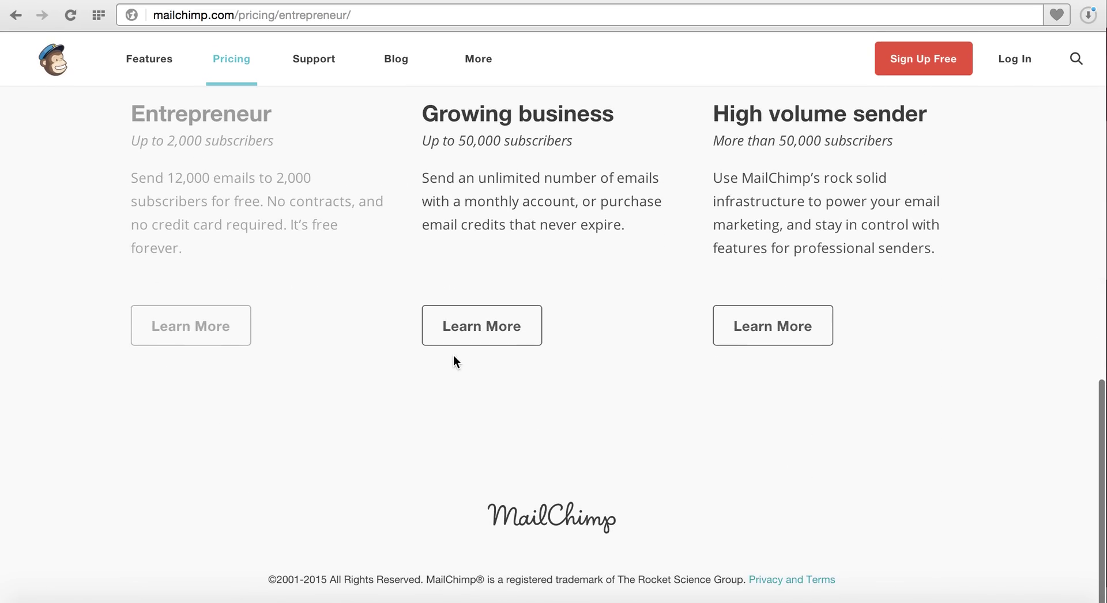
pyautogui.click(459, 326)
# Set the calculator to 4,000 monthly subscribers ($50.00/month), then go to the login page.
pyautogui.scroll(-10, 460, 327)
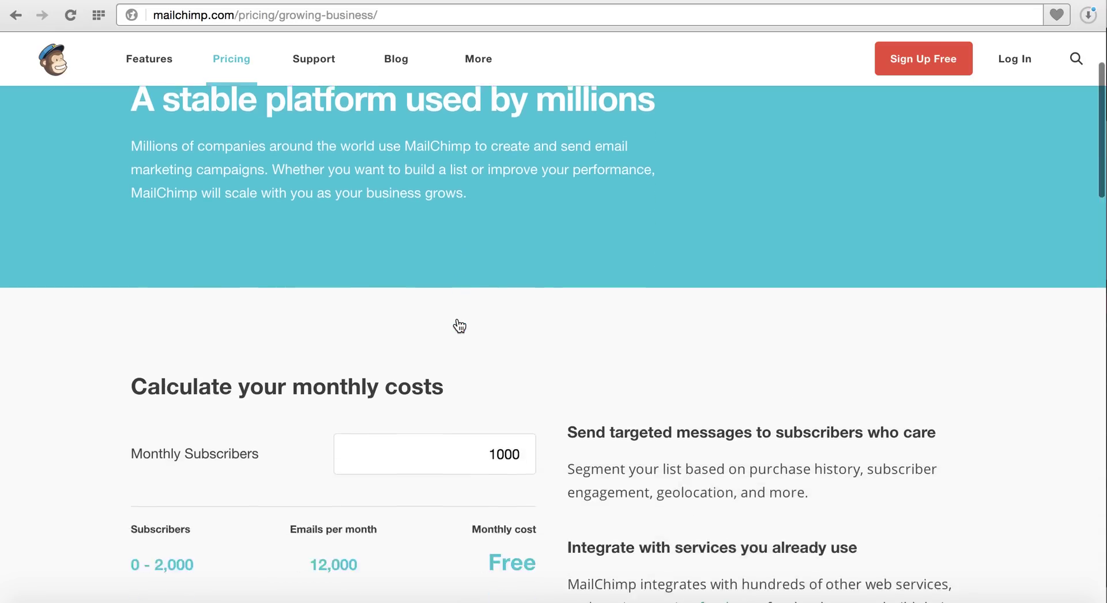
pyautogui.scroll(3, 459, 327)
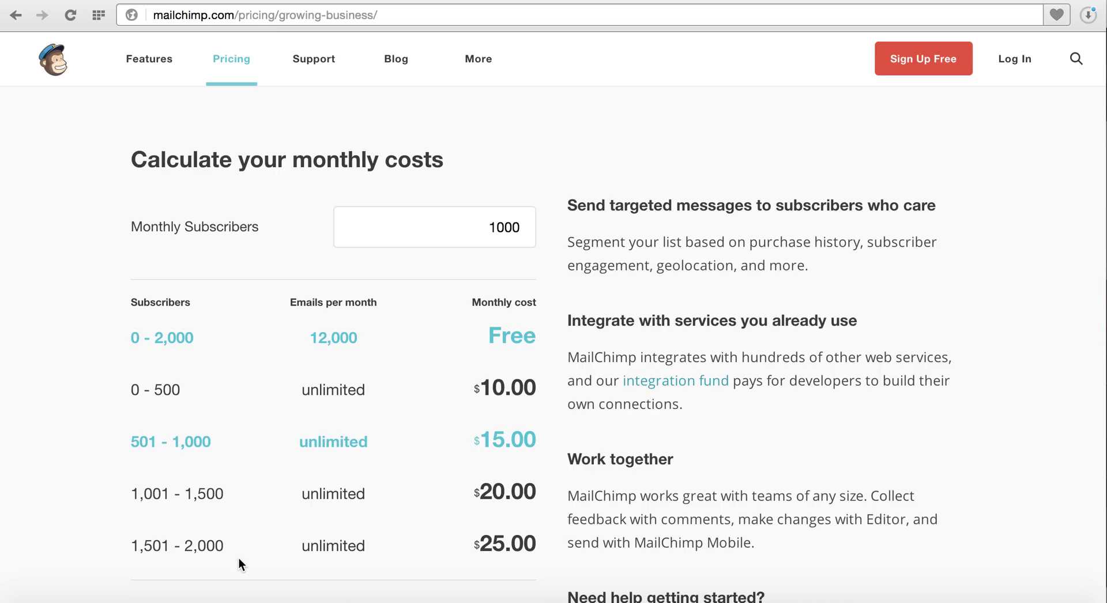
pyautogui.scroll(-2, 241, 551)
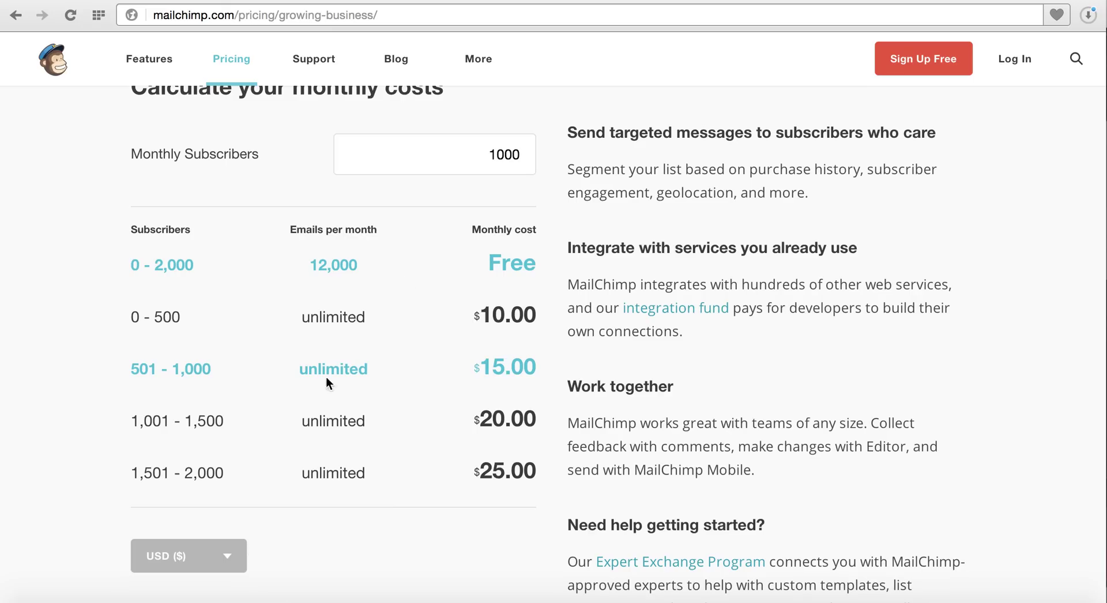
pyautogui.click(494, 156)
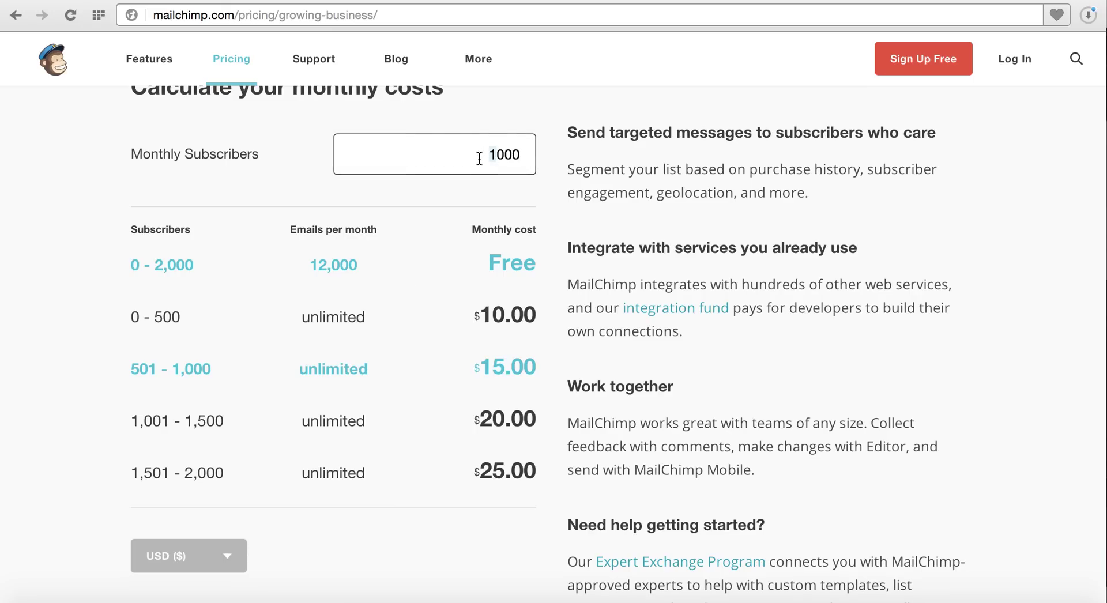
pyautogui.write('4,')
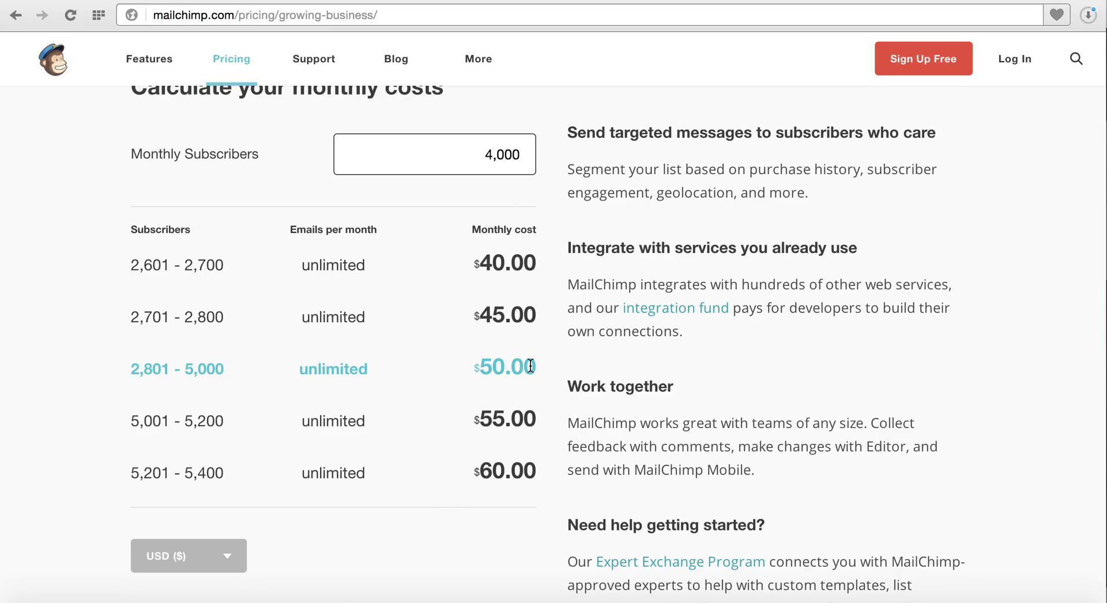
pyautogui.scroll(1, 529, 366)
pyautogui.scroll(3, 531, 370)
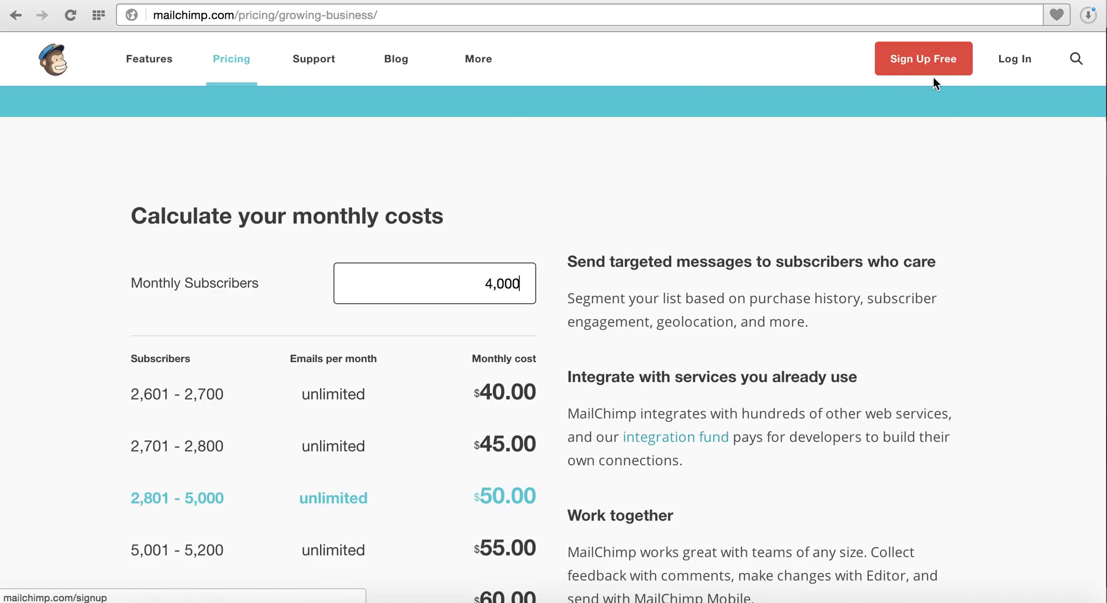
pyautogui.click(1023, 66)
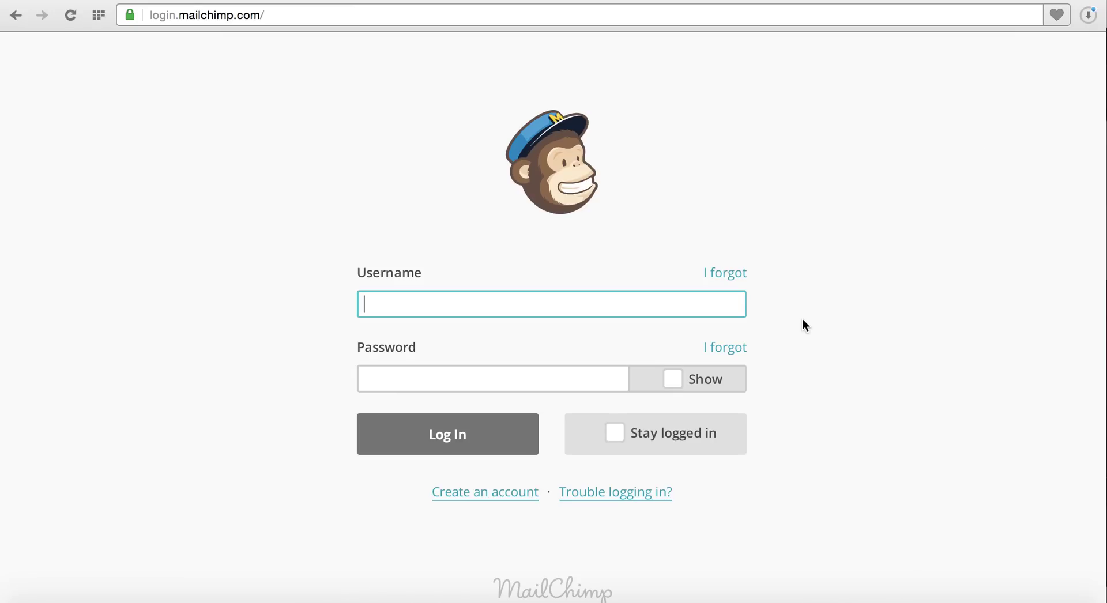
# Log in to MailChimp using the saved username and the account password.
pyautogui.write('cc')
pyautogui.press('Down')
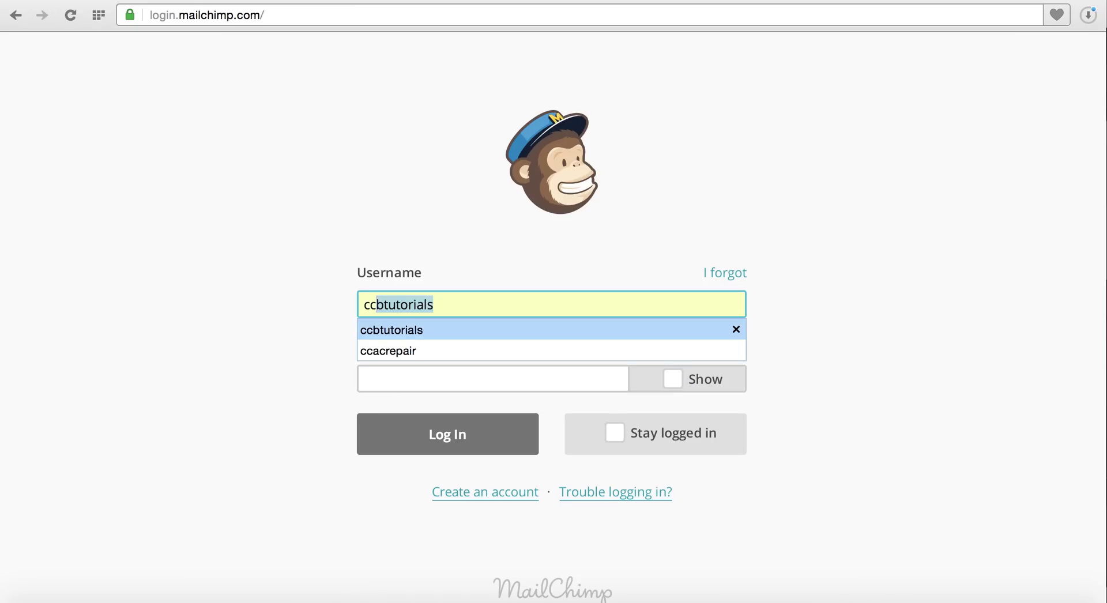
pyautogui.click(659, 330)
pyautogui.click(577, 381)
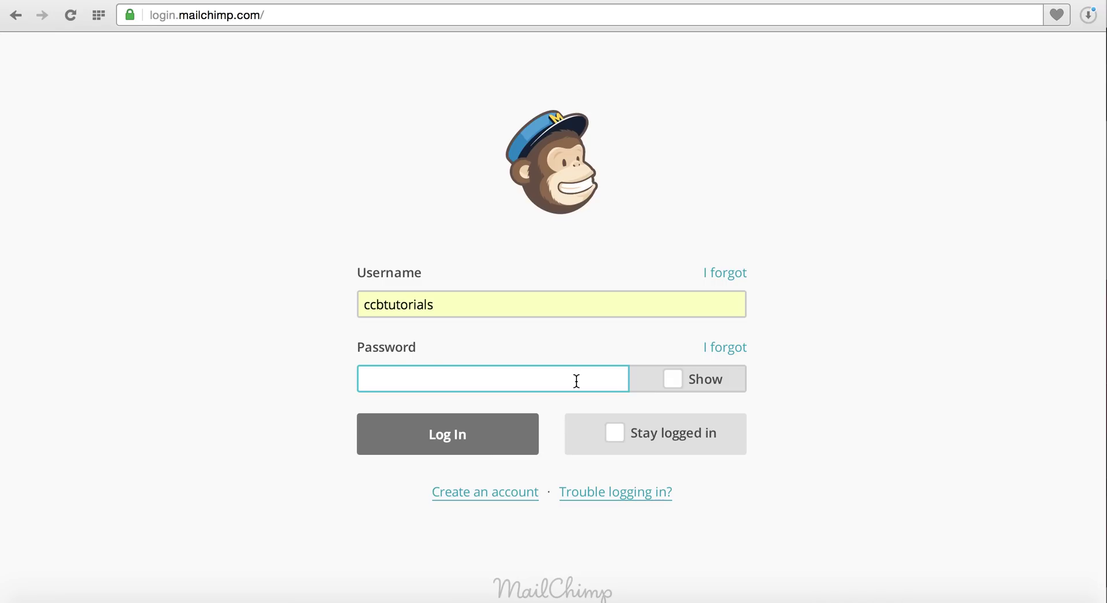
pyautogui.write('***********')
pyautogui.click(507, 444)
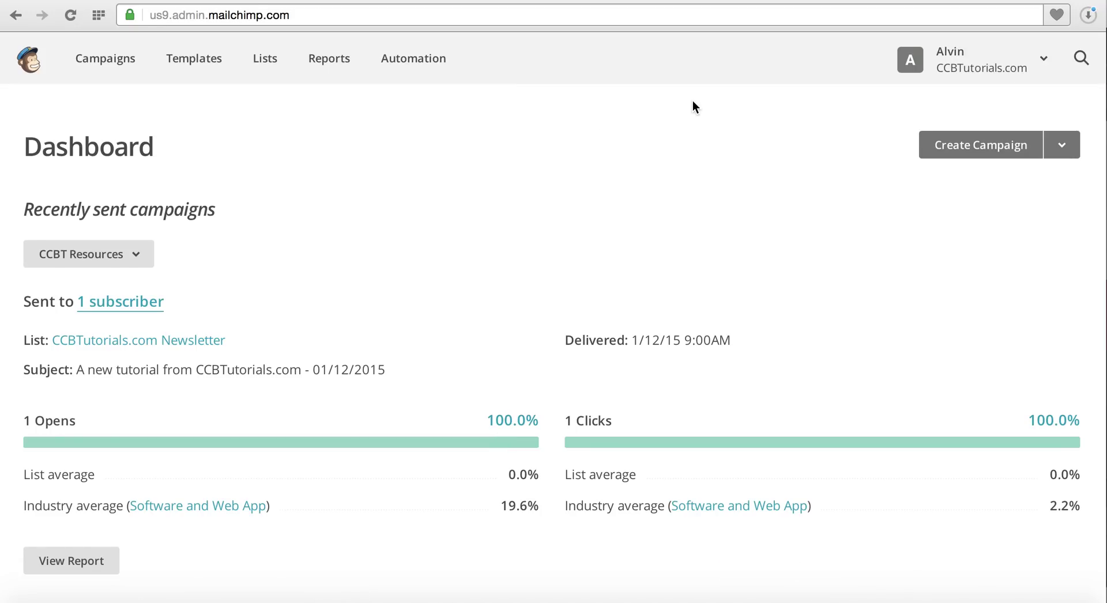
# Open the CCBTutorials.com Newsletter list's name and defaults settings and select its List ID.
pyautogui.click(269, 69)
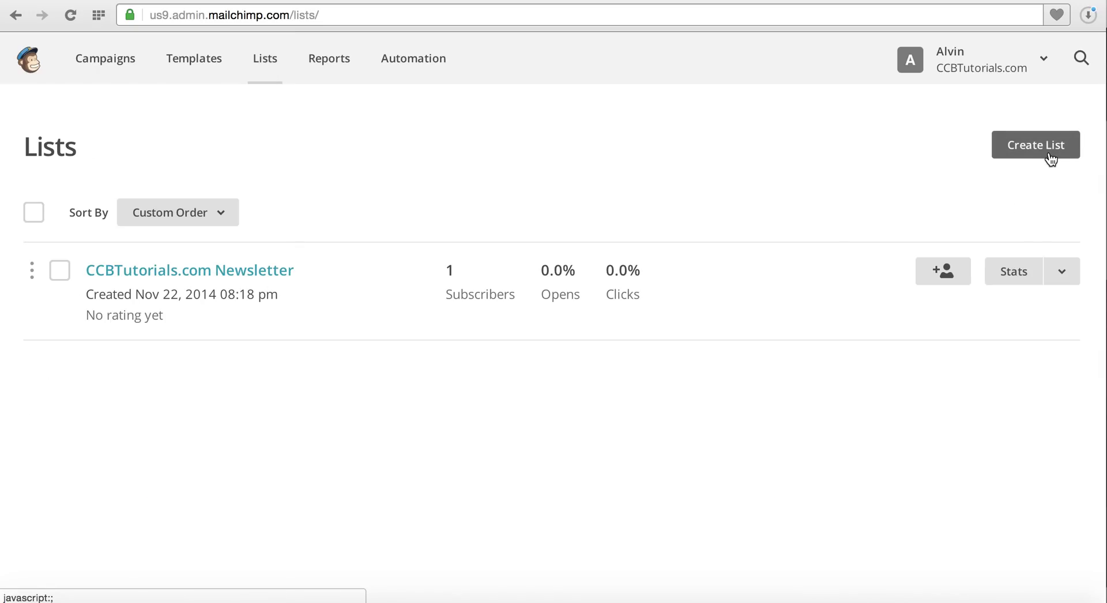
pyautogui.click(1062, 273)
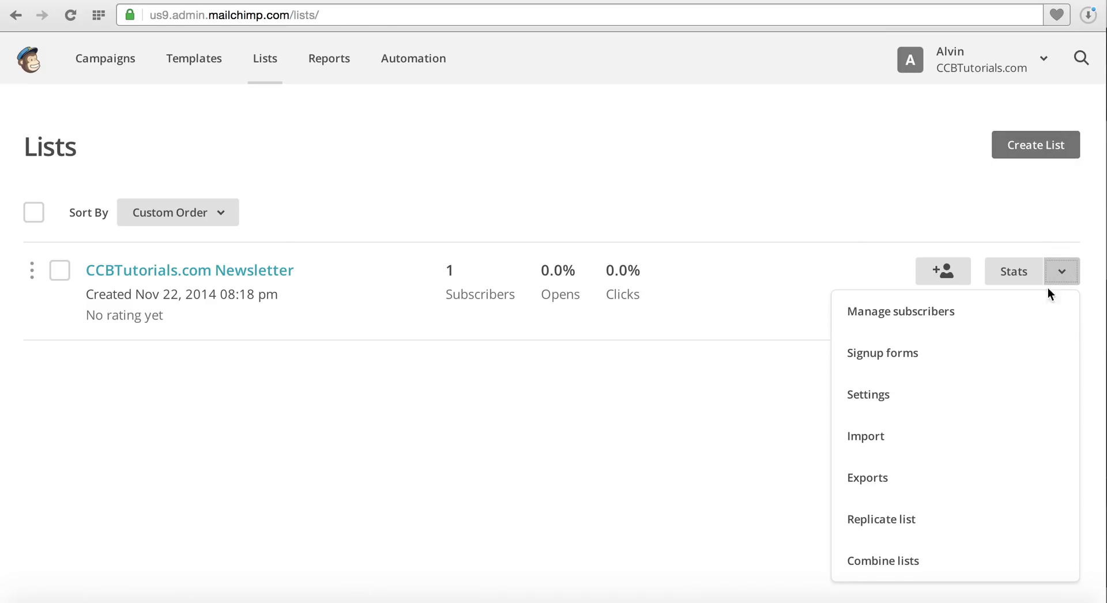
pyautogui.click(990, 401)
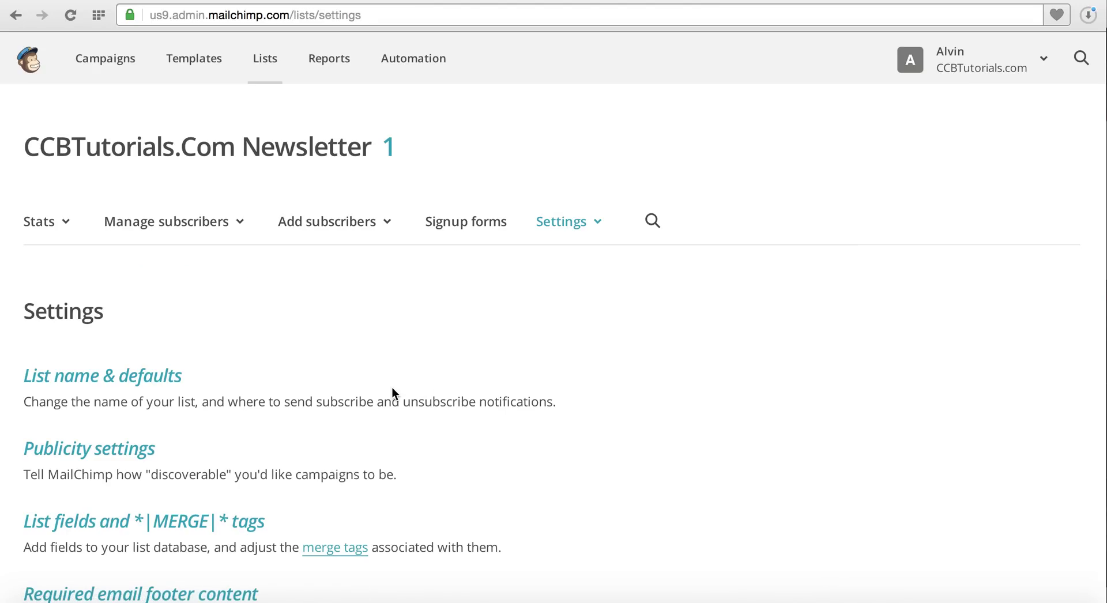
pyautogui.click(191, 380)
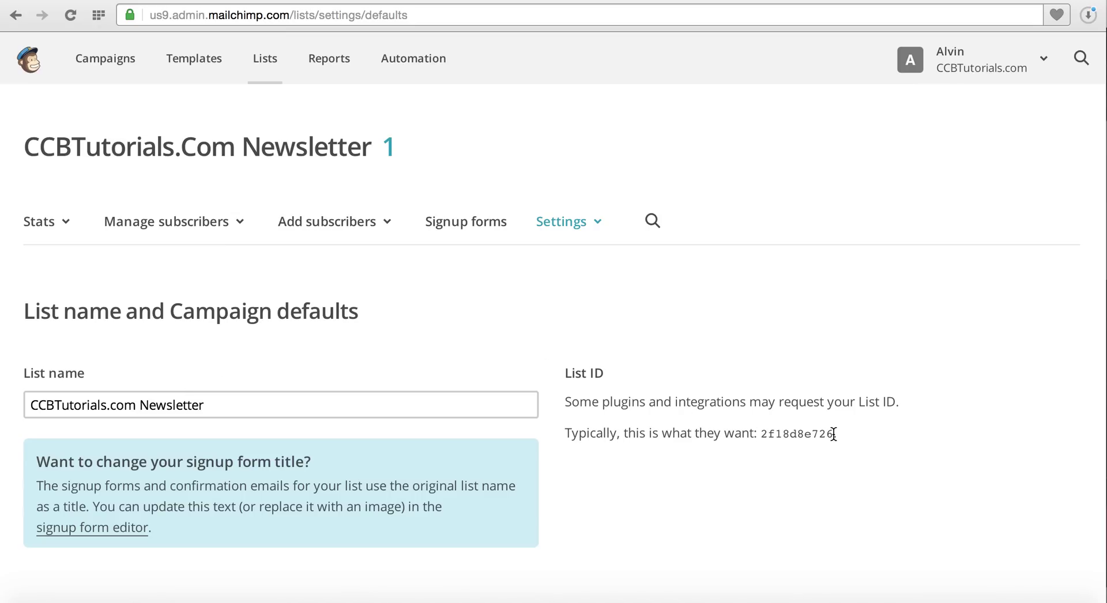
pyautogui.moveTo(835, 434); pyautogui.dragTo(761, 434)
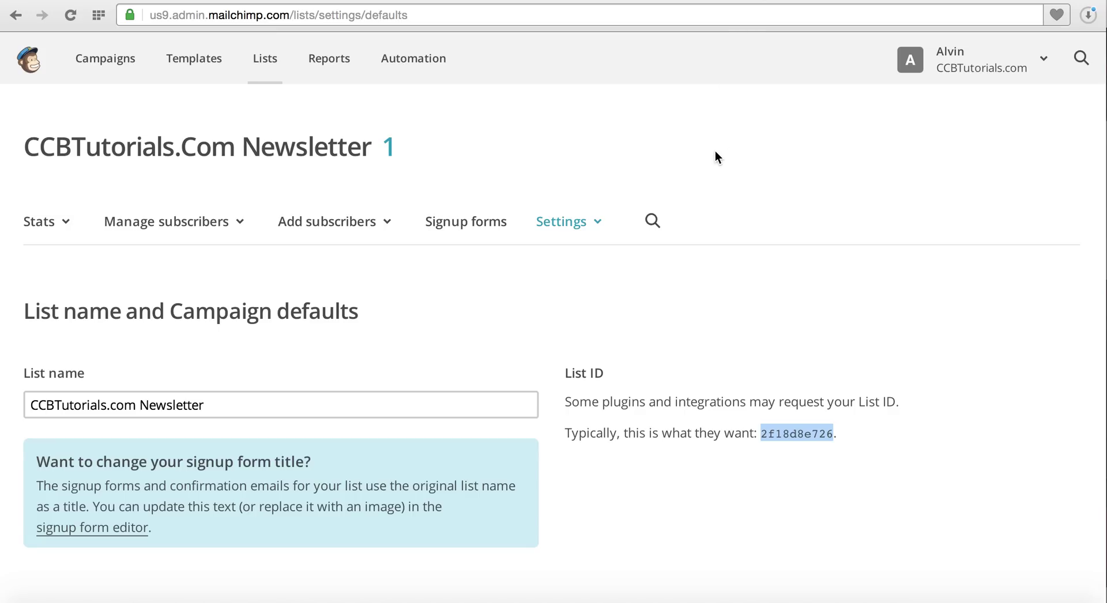
# Look over the list settings options, then bring up the MailChimp account menu.
pyautogui.click(594, 222)
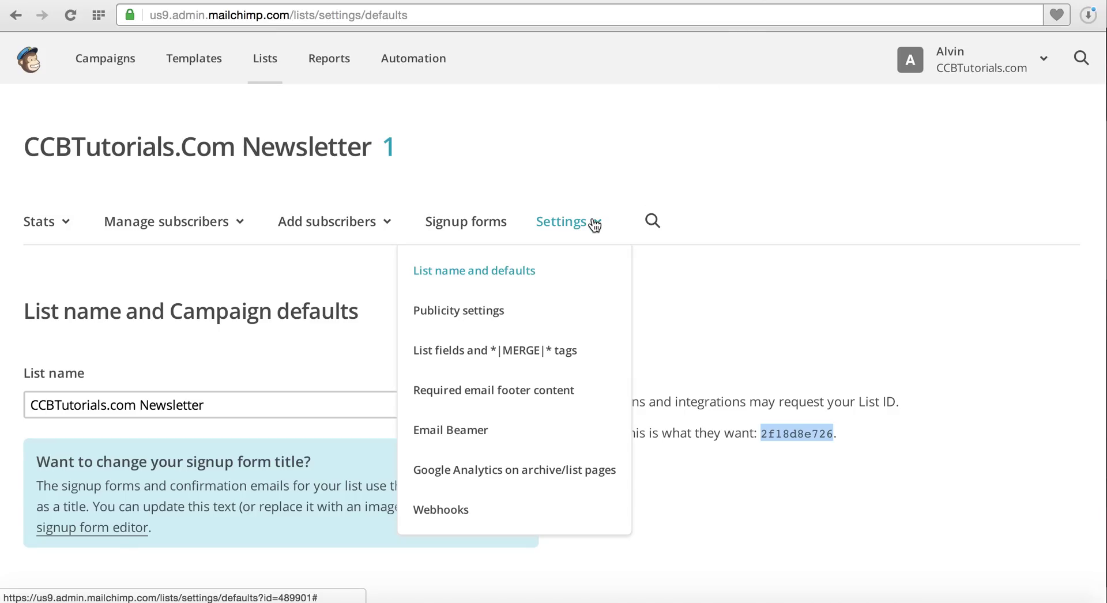
pyautogui.click(553, 149)
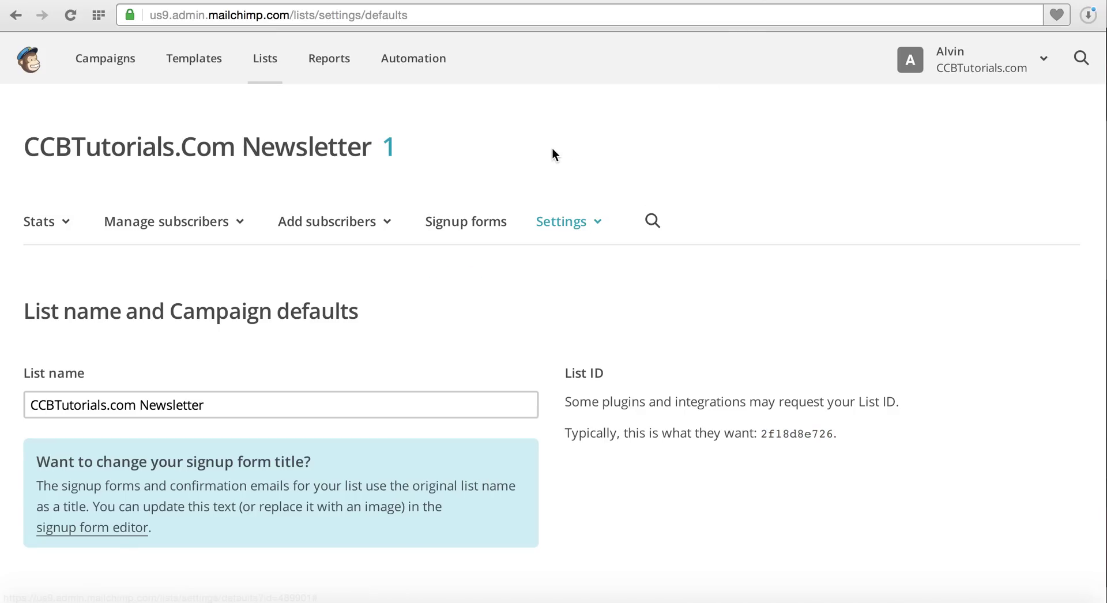
pyautogui.click(992, 75)
# Go to MailChimp's API keys and select the existing unlabelled key to copy it.
pyautogui.click(951, 214)
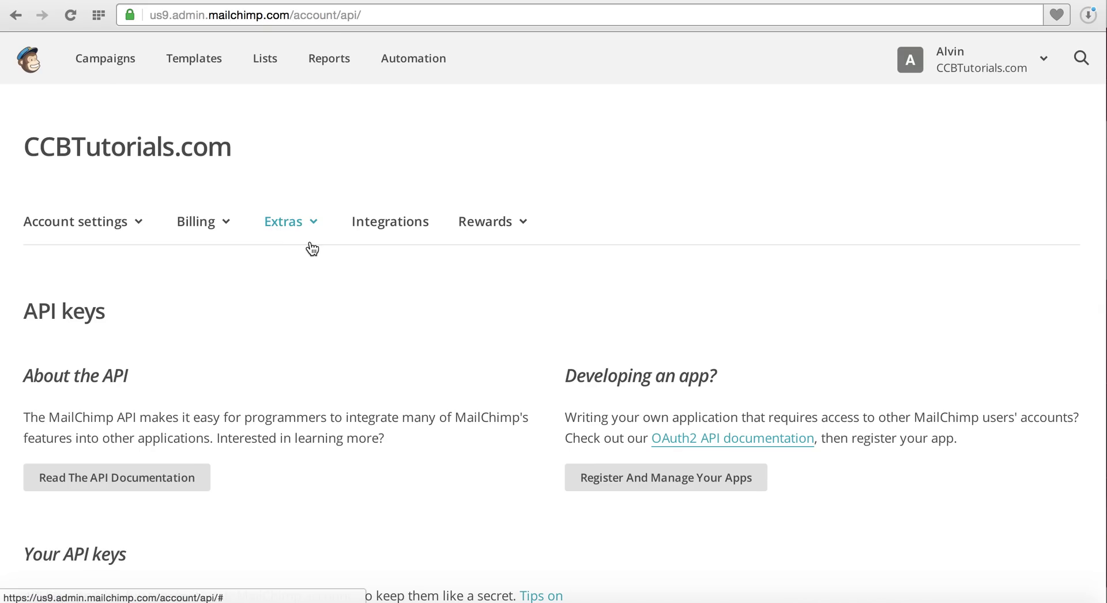
pyautogui.scroll(-7, 311, 248)
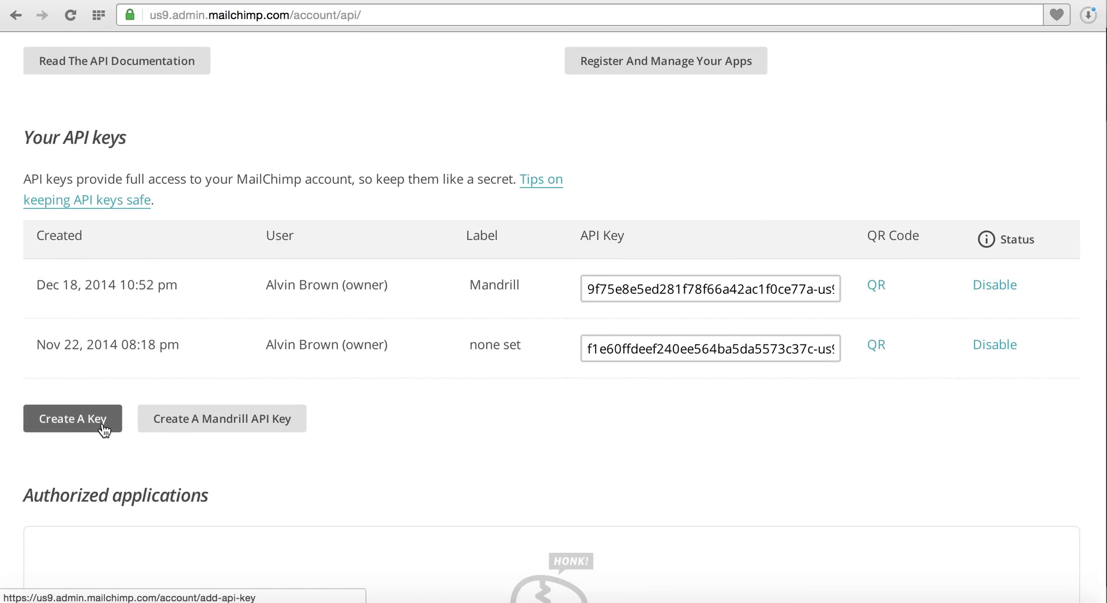
pyautogui.click(586, 346)
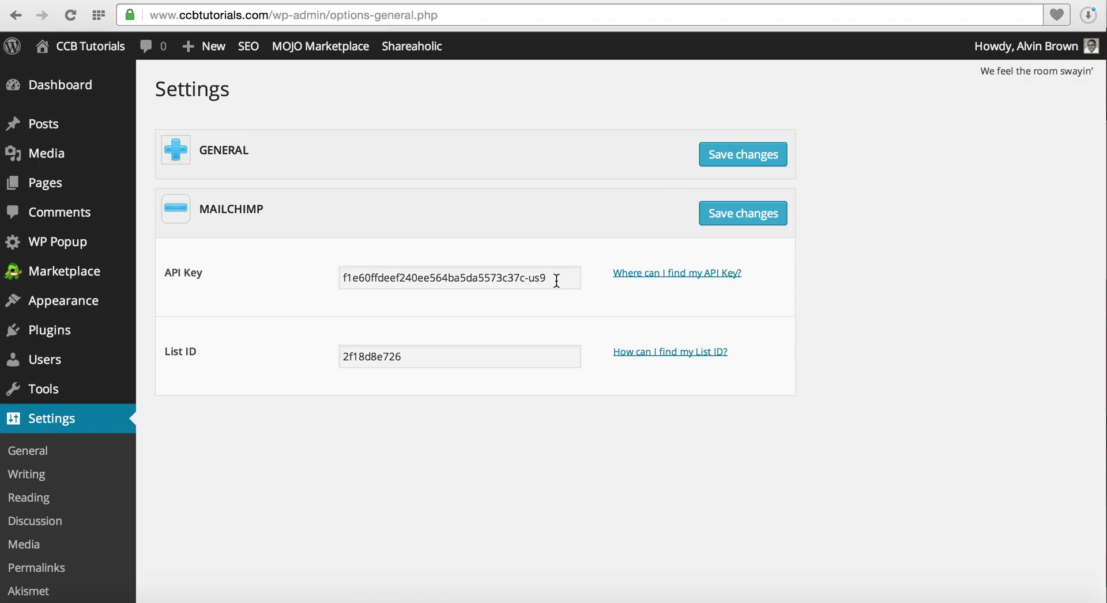
# Save the MailChimp API key and List ID in WP Popup, then revisit MailChimp's Lists page.
pyautogui.click(746, 215)
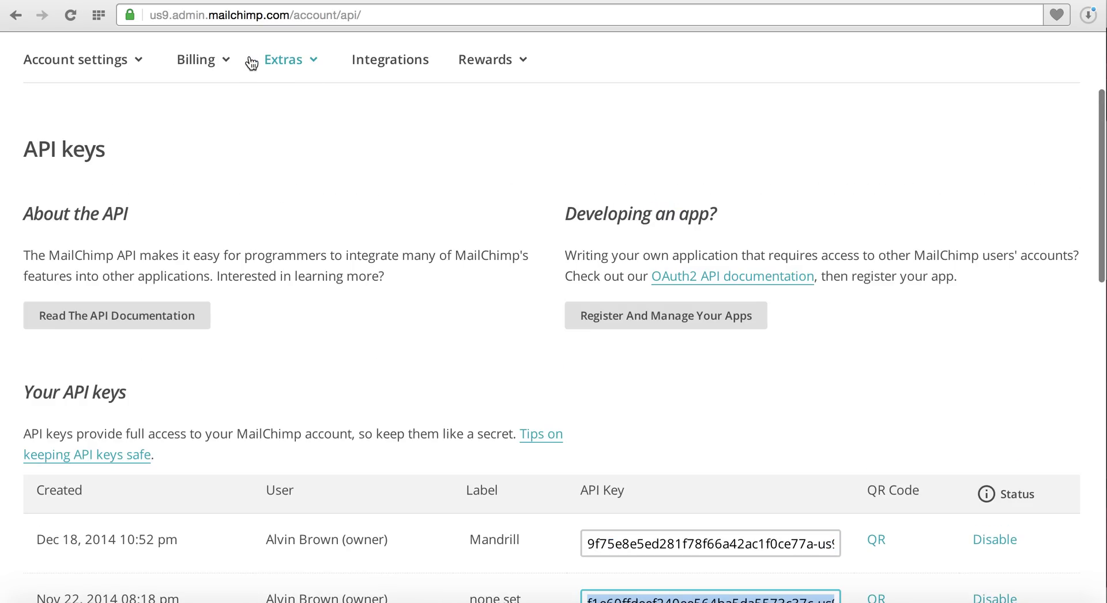
pyautogui.scroll(3, 282, 157)
pyautogui.click(267, 64)
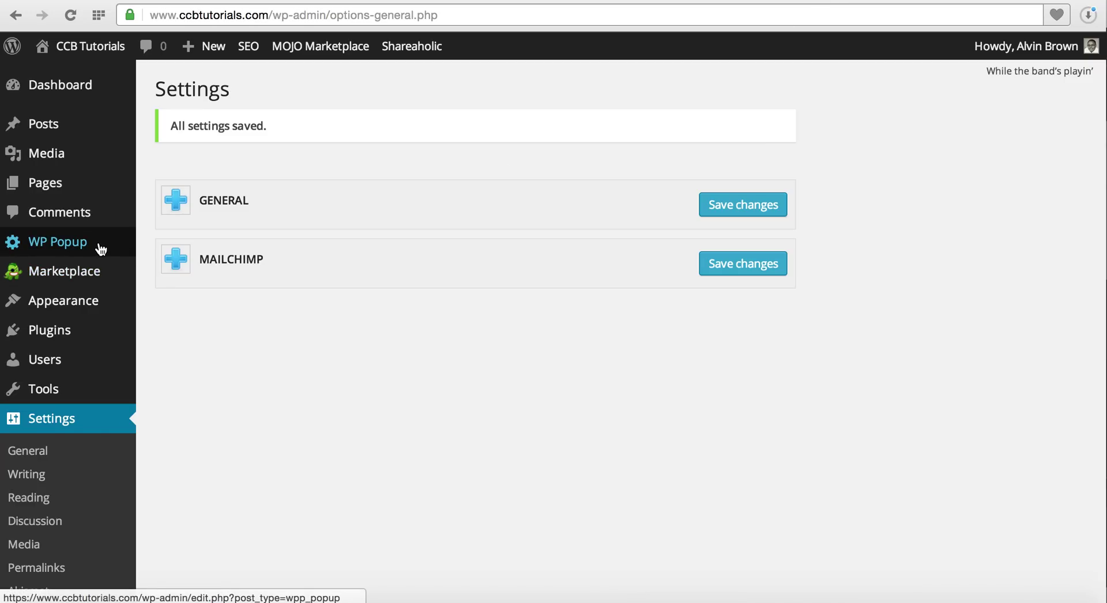
# Open the CCB Sign Up Newsletter popup for editing and check the line below its bullets.
pyautogui.click(100, 248)
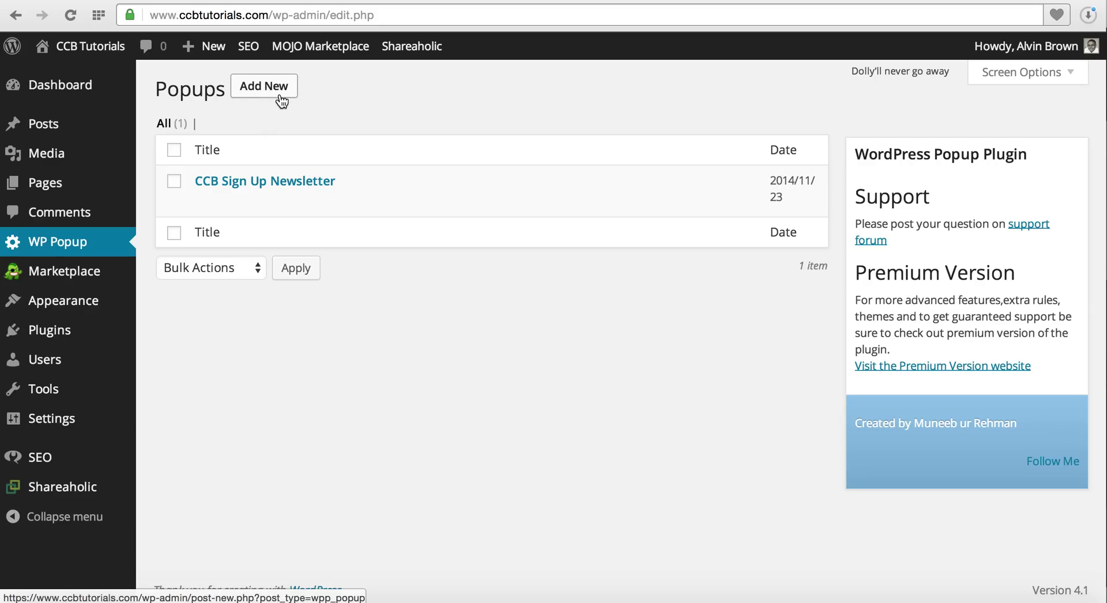
pyautogui.click(203, 202)
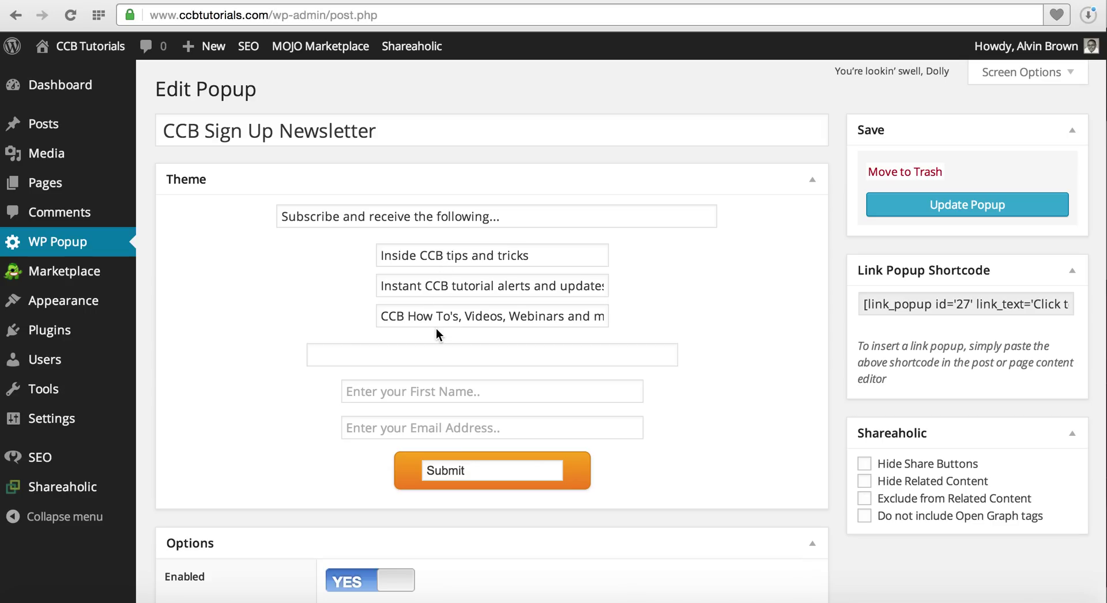
pyautogui.click(433, 353)
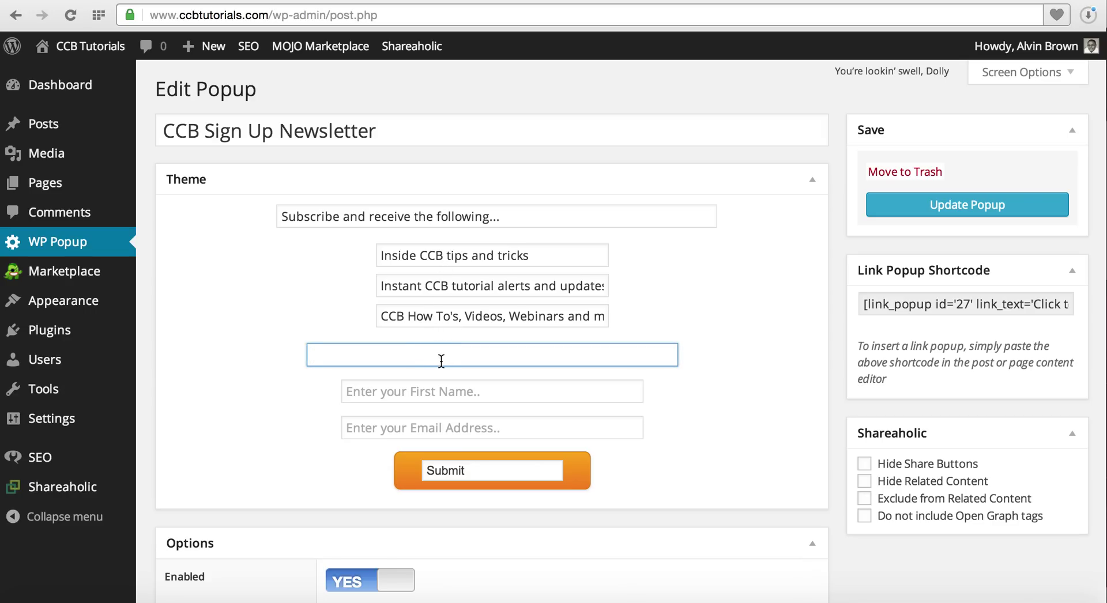
# Change the subscribe form's button label from Submit to Subscribe.
pyautogui.scroll(-5, 441, 361)
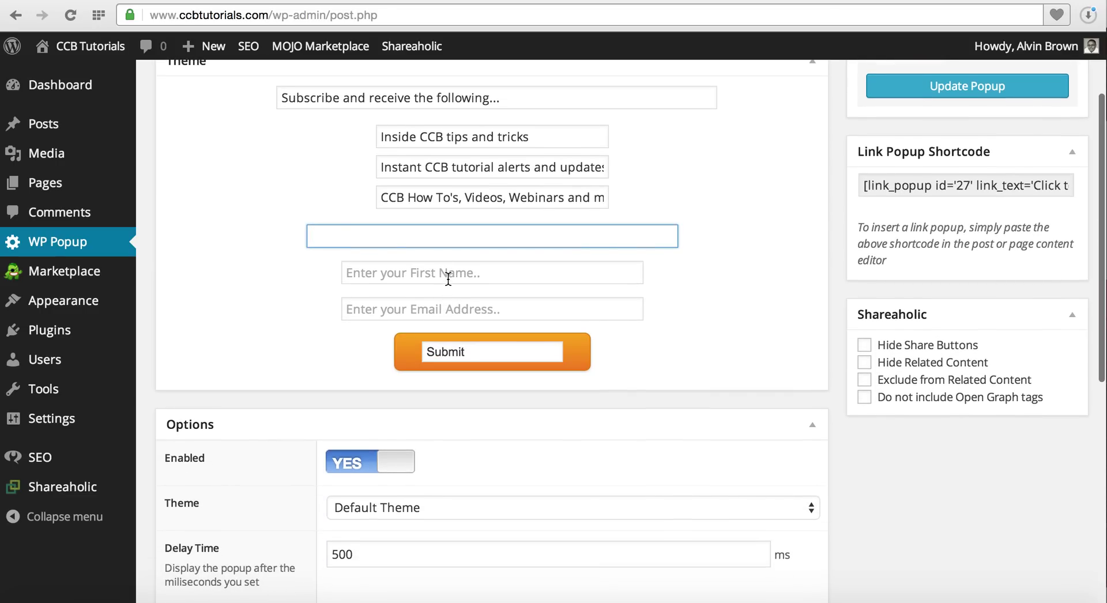
pyautogui.click(450, 276)
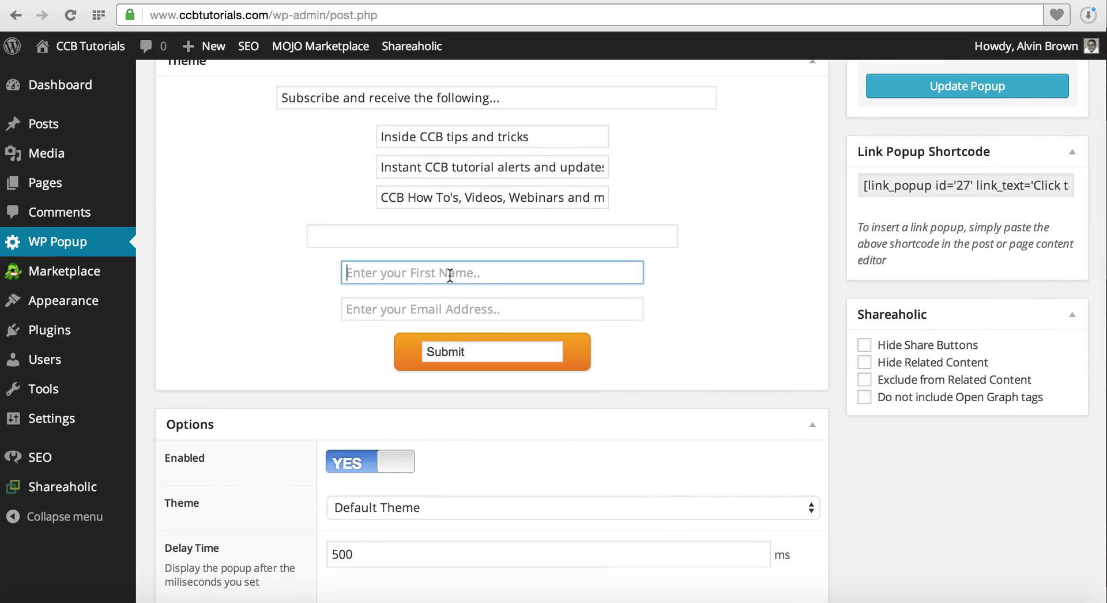
pyautogui.click(456, 310)
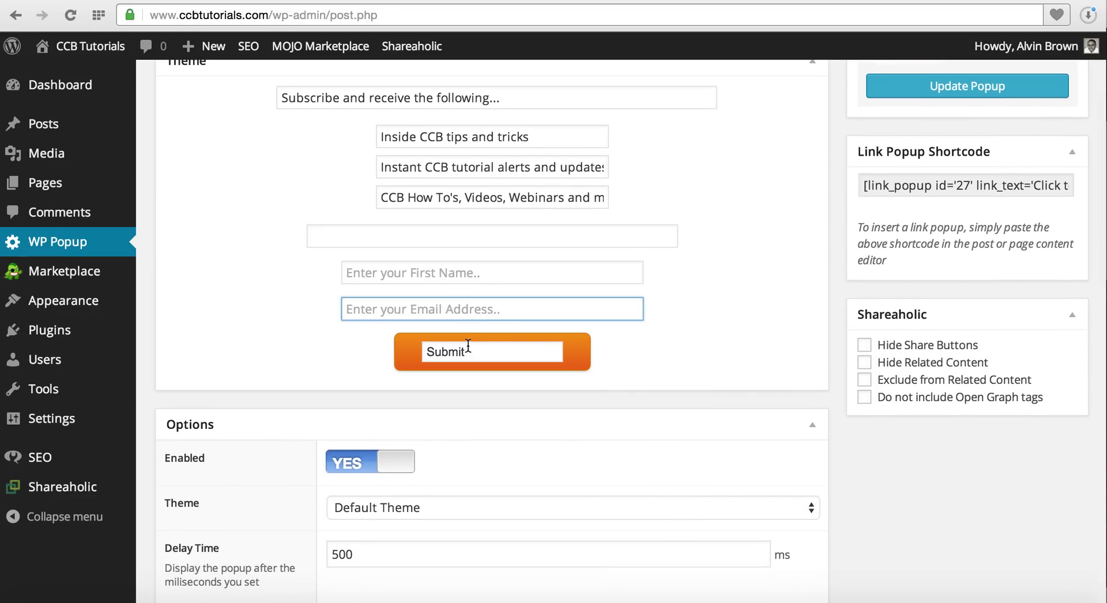
pyautogui.moveTo(468, 350); pyautogui.dragTo(423, 361)
pyautogui.write('Subscribe')
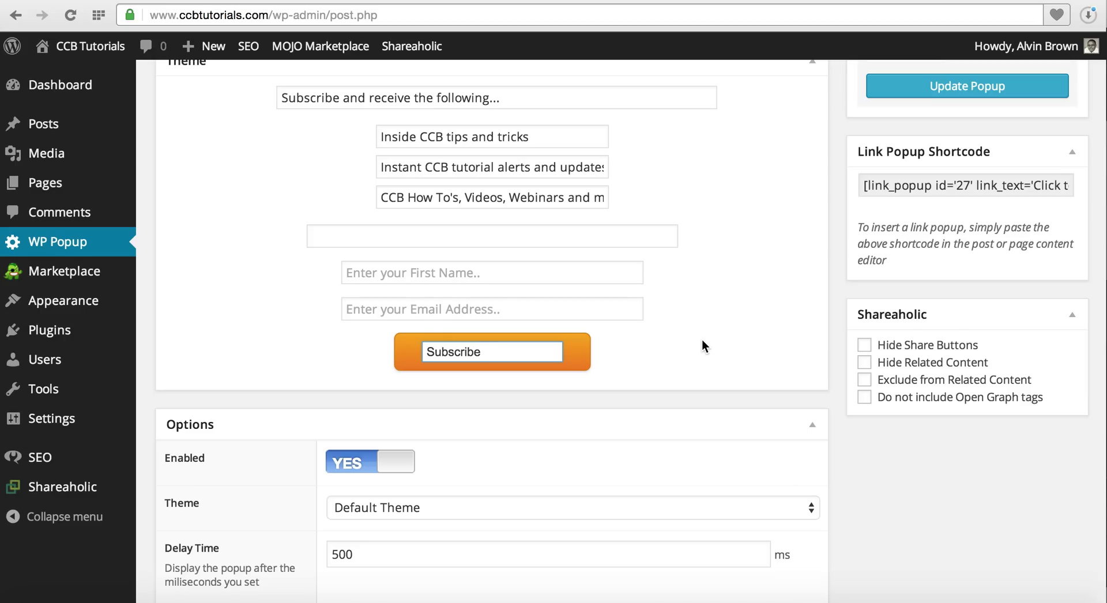
pyautogui.press('F4')
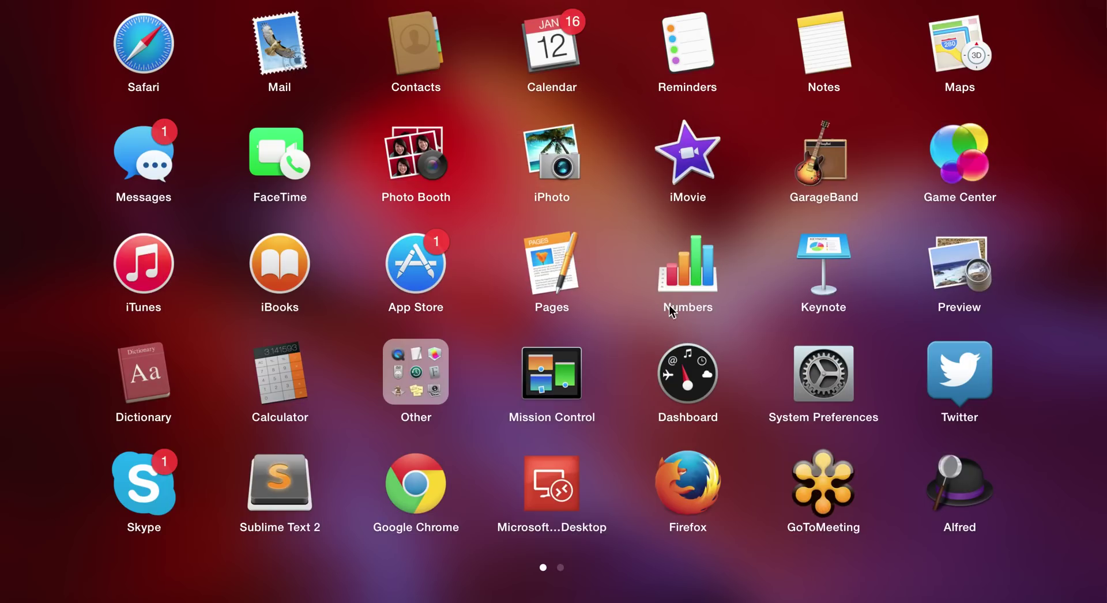
# Preview the CCB Tutorials homepage popup in a new Safari window, then return to the editor.
pyautogui.click(144, 43)
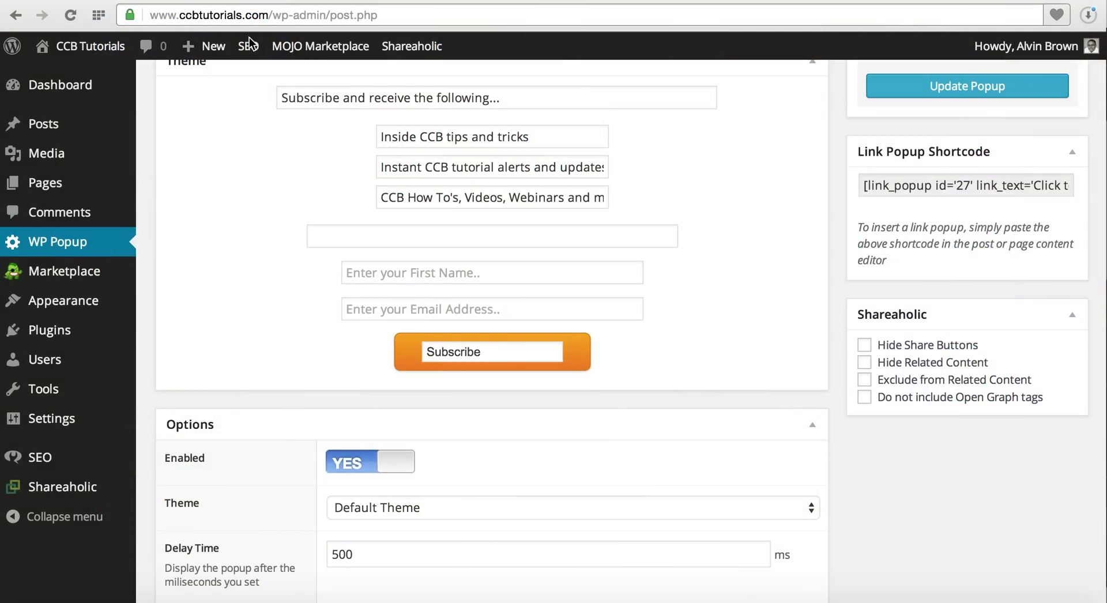
pyautogui.press('super+n')
pyautogui.write('c')
pyautogui.press('Escape')
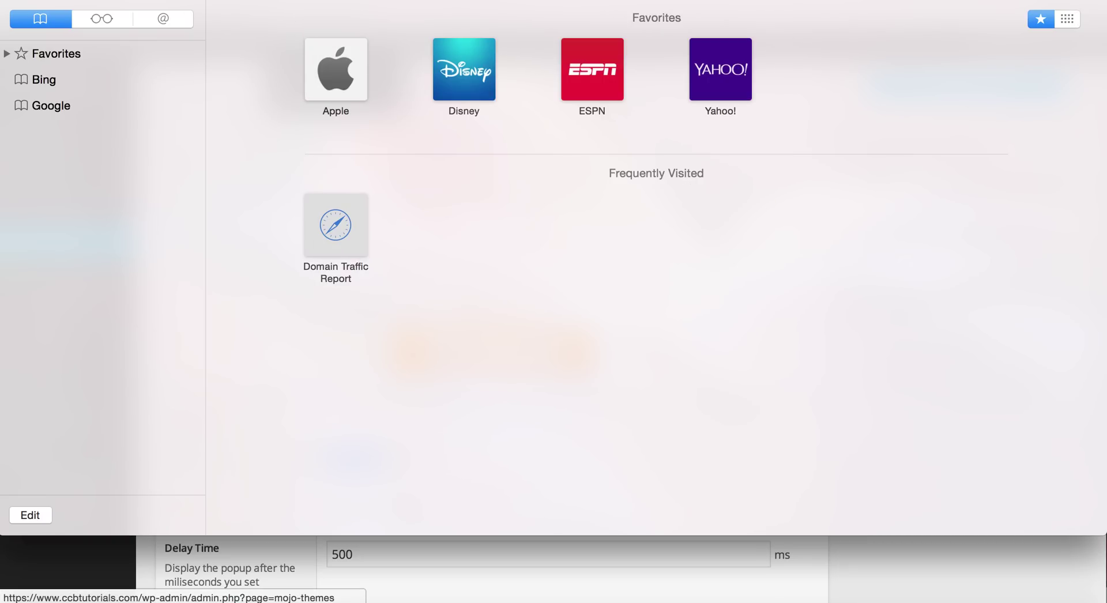
pyautogui.press('Return')
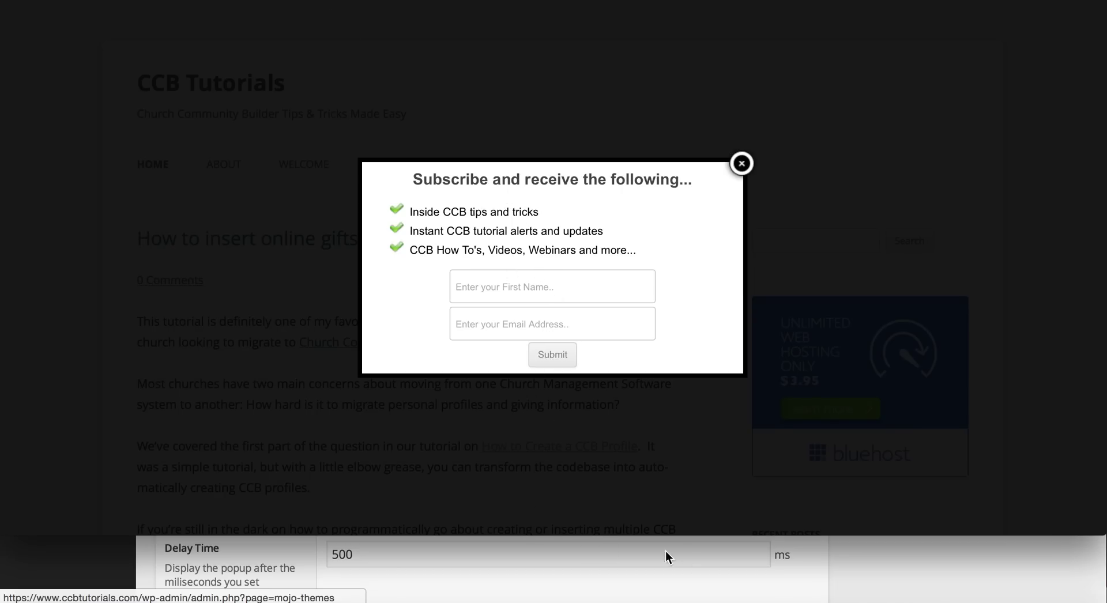
pyautogui.click(865, 574)
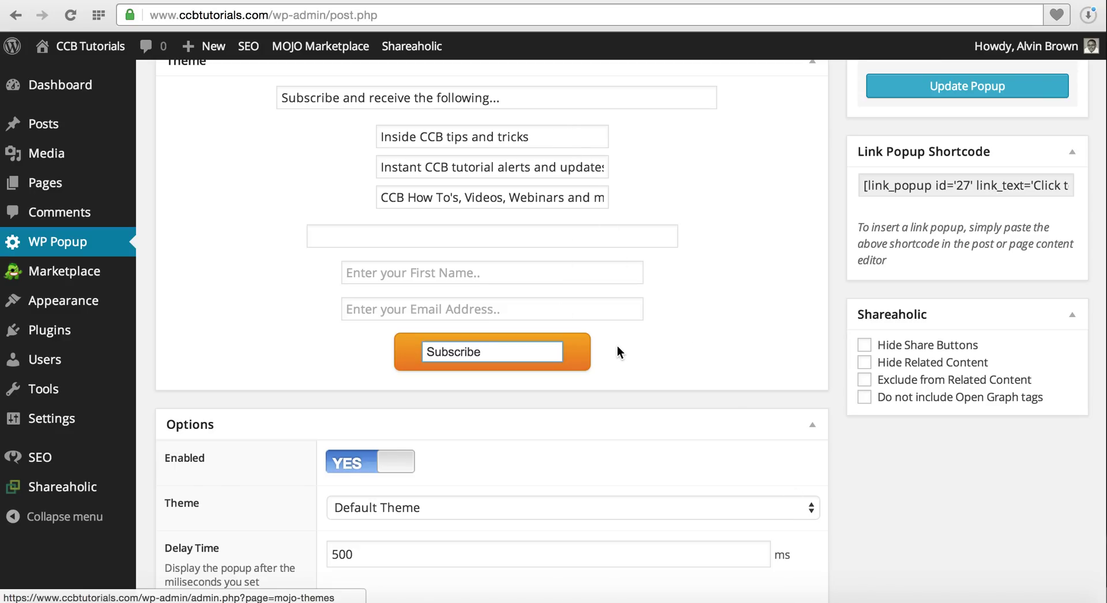
# Change the Use Cookies rule's Days value from 0 to 7.
pyautogui.scroll(-5, 626, 349)
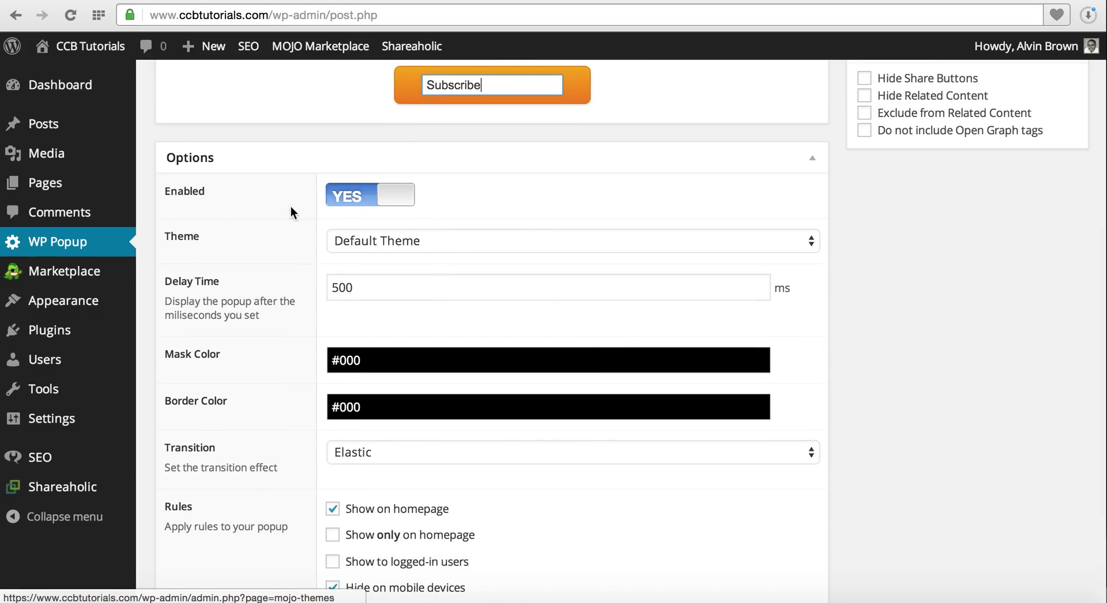
pyautogui.scroll(-5, 291, 206)
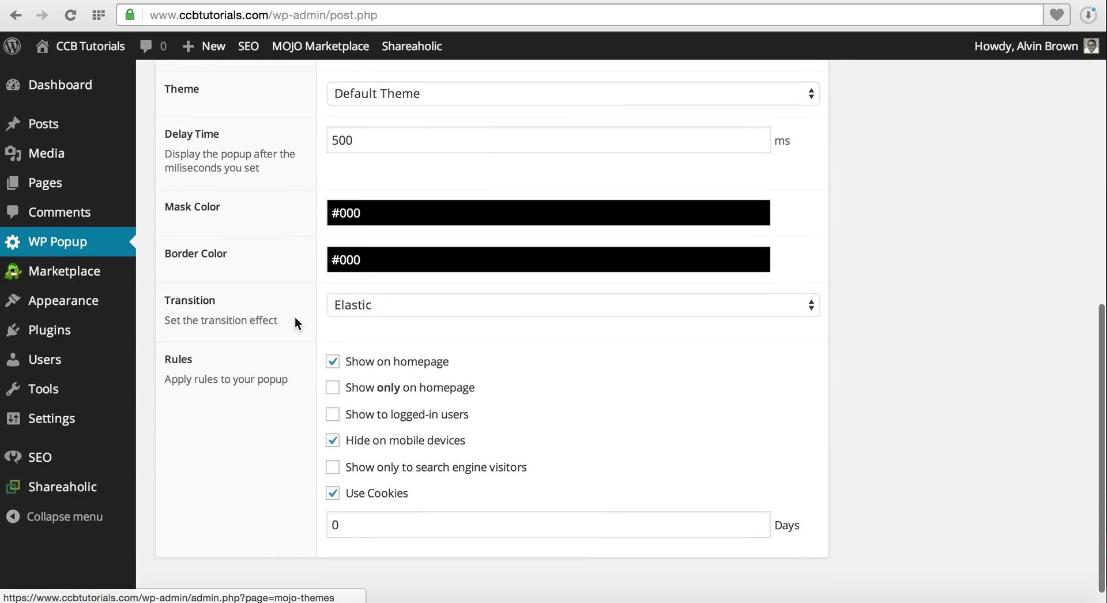
pyautogui.scroll(-1, 295, 317)
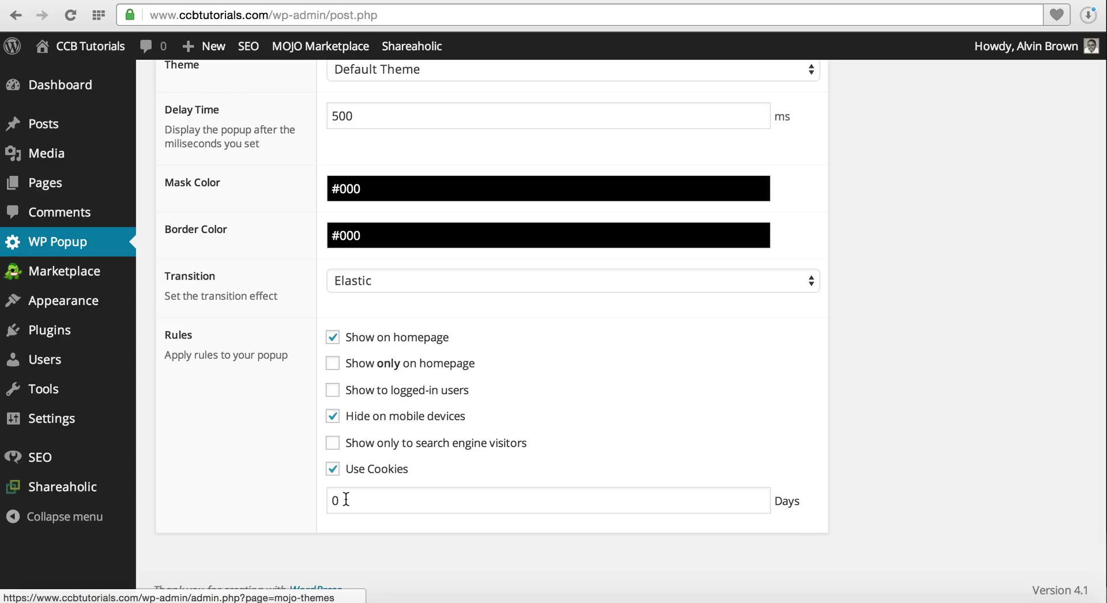
pyautogui.moveTo(346, 500); pyautogui.dragTo(328, 501)
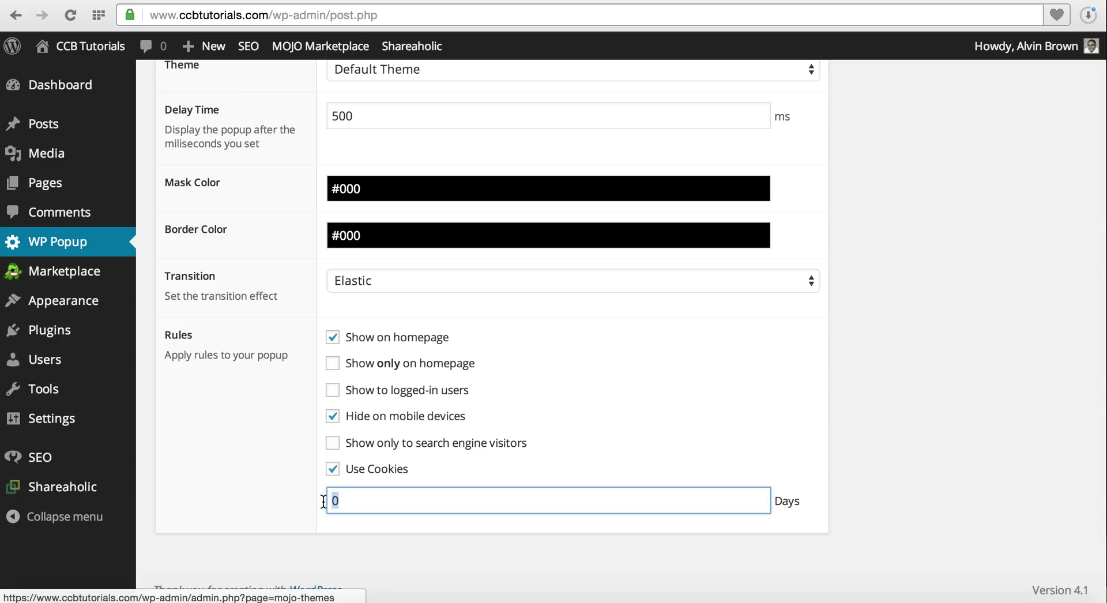
pyautogui.write('7')
pyautogui.scroll(3, 923, 398)
pyautogui.scroll(4, 923, 397)
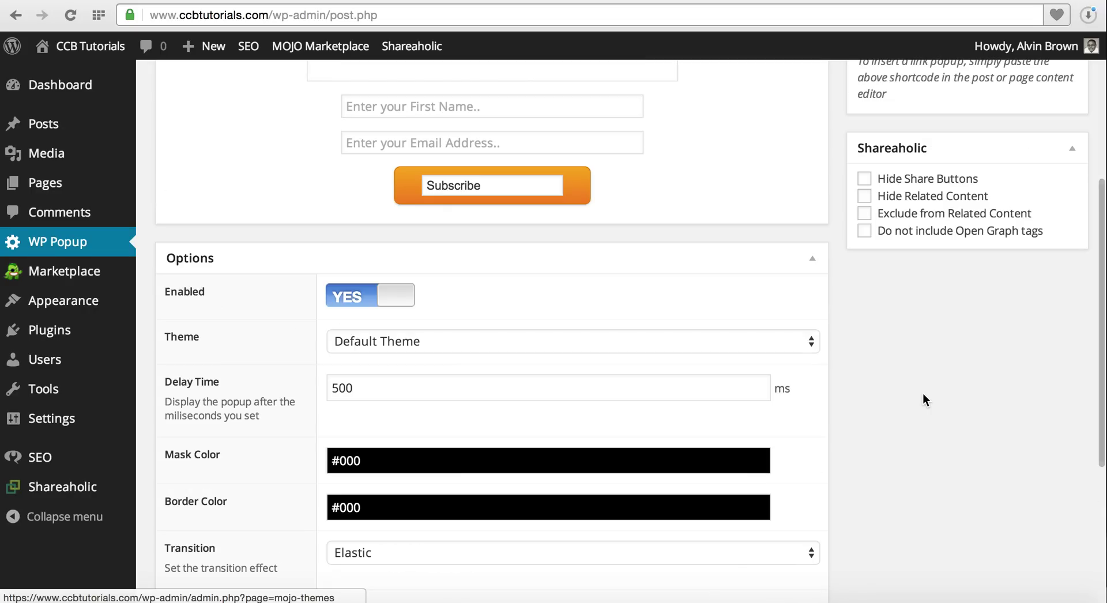
pyautogui.scroll(4, 923, 397)
pyautogui.scroll(2, 923, 399)
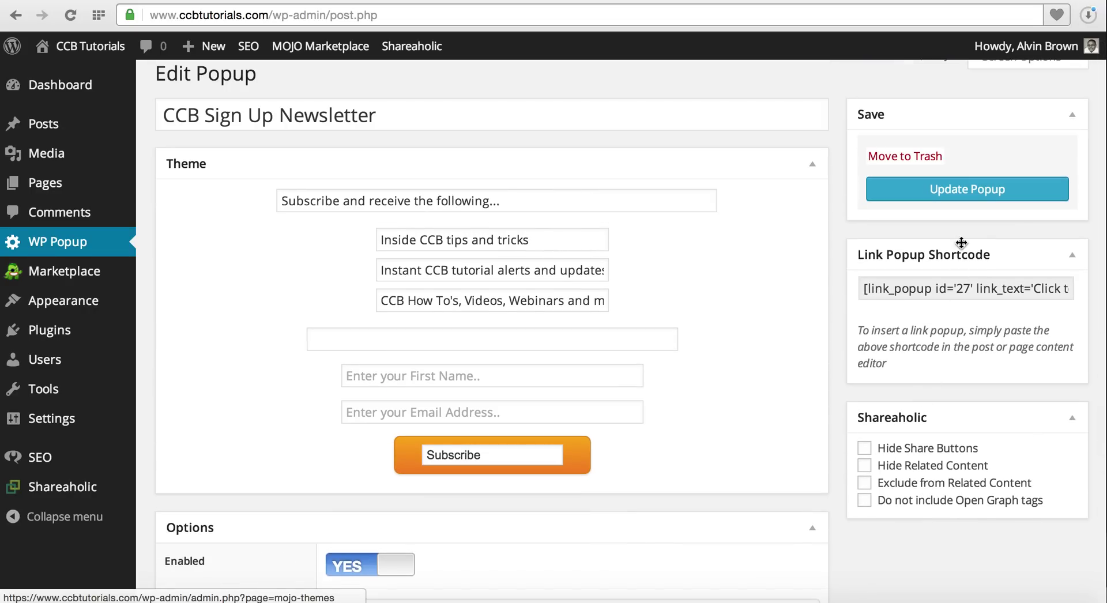
# Update the CCB Sign Up Newsletter popup and bring the Kickstart Commerce blog window forward.
pyautogui.click(962, 187)
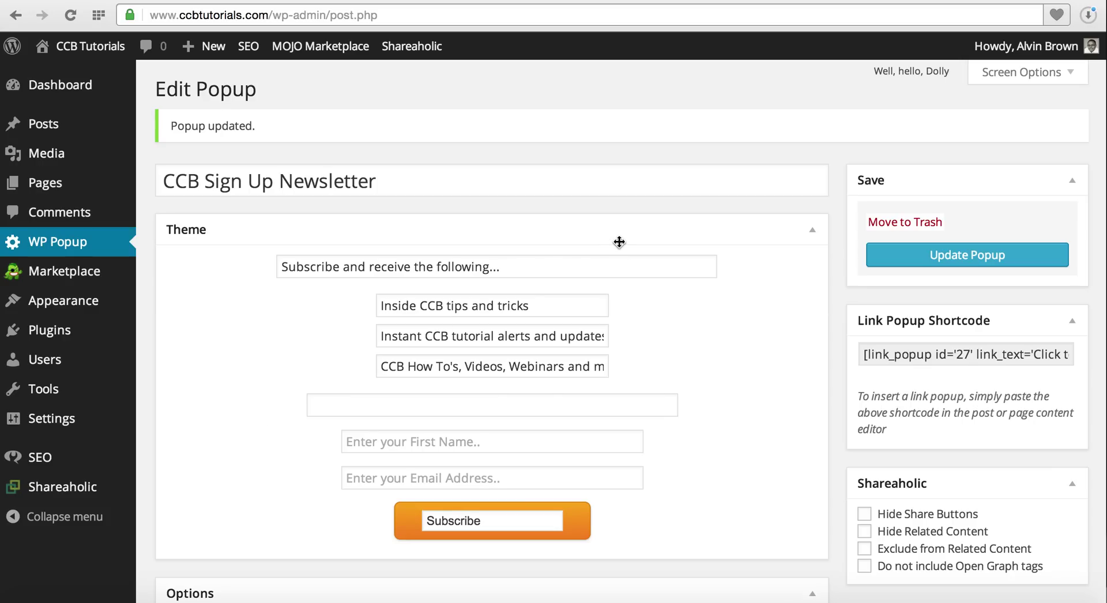
pyautogui.click(686, 3)
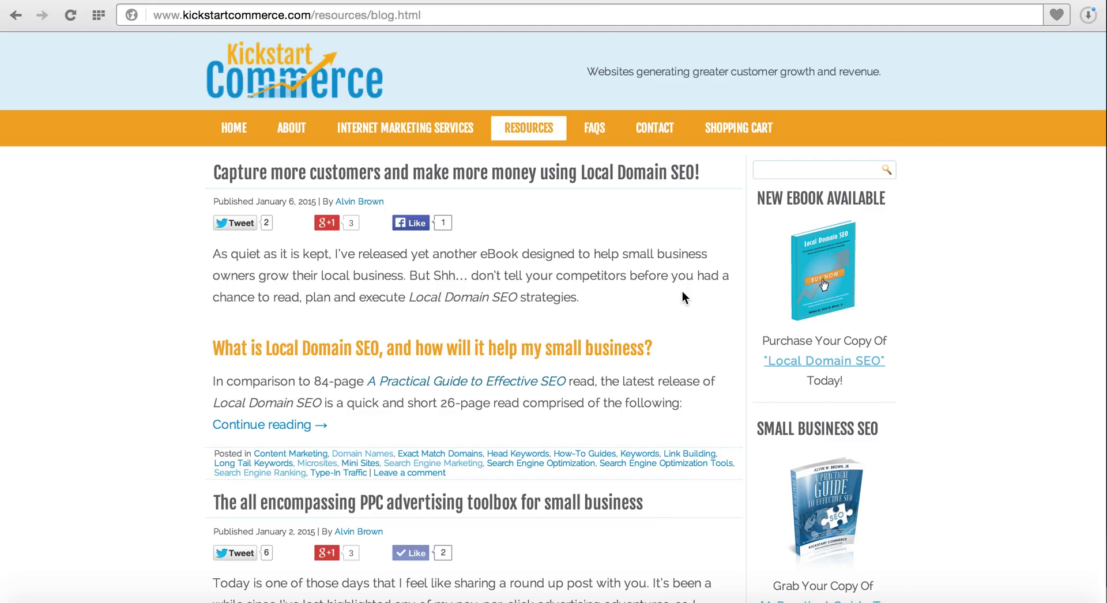